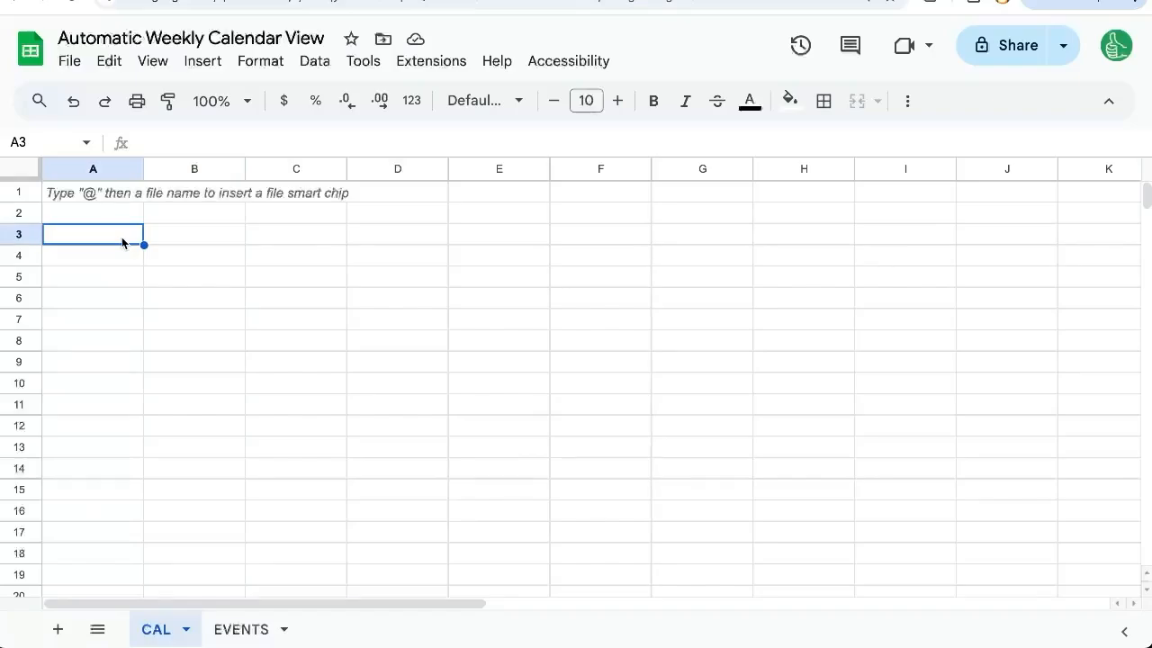
# Enter the weekday names Sunday through Saturday across row 3, starting in cell A3
pyautogui.write('Su')
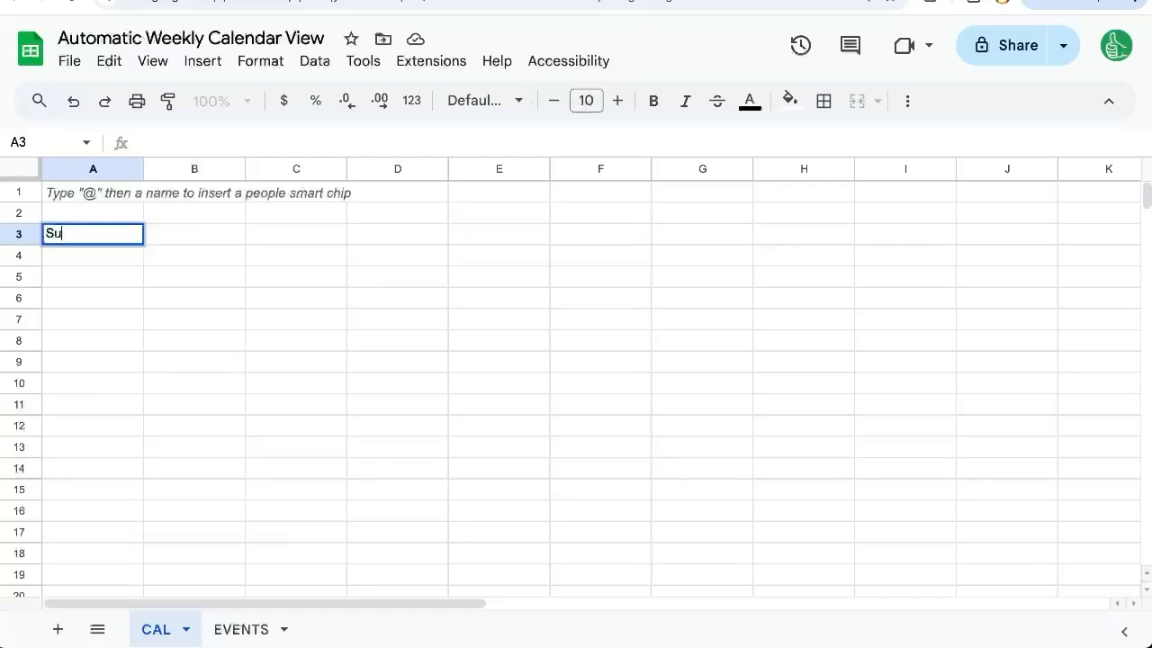
pyautogui.write('nday')
pyautogui.press('Tab')
pyautogui.write('Monday')
pyautogui.press('Tab')
pyautogui.write('Tuesday')
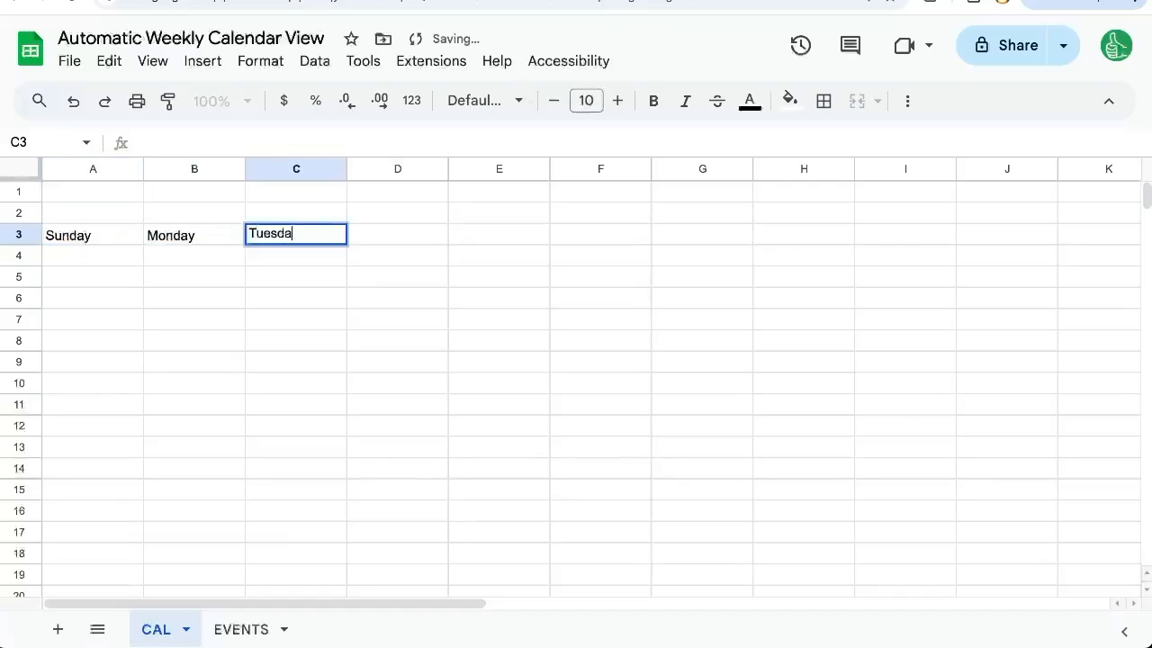
pyautogui.press('Tab')
pyautogui.write('Wed')
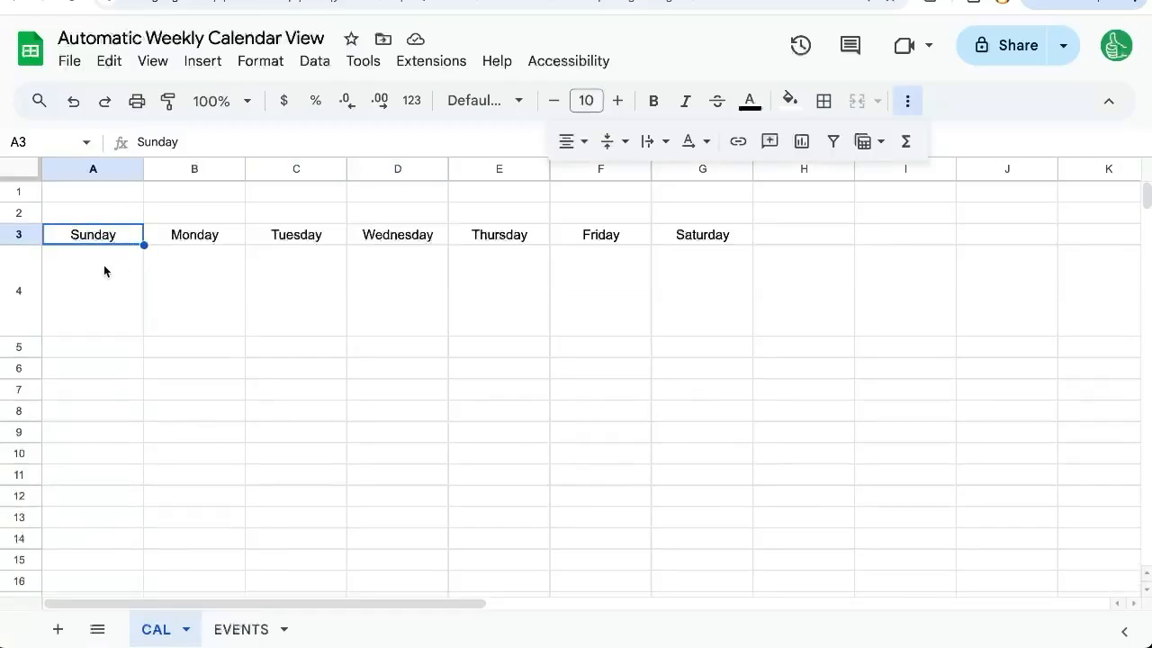
# Move the weekday header row up from row 3 to row 2
pyautogui.click(18, 235)
pyautogui.moveTo(17, 235); pyautogui.dragTo(17, 215)
pyautogui.click(121, 235)
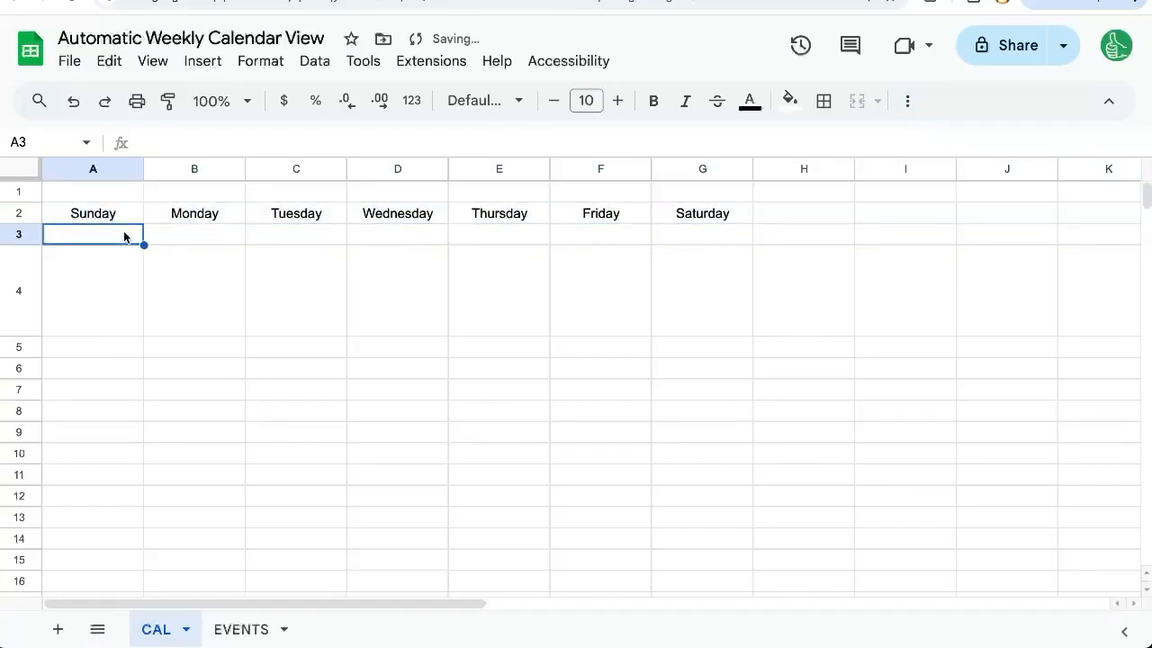
# Enter the formula =TODAY() in cell F3 under Friday
pyautogui.click(616, 242)
pyautogui.write('=To')
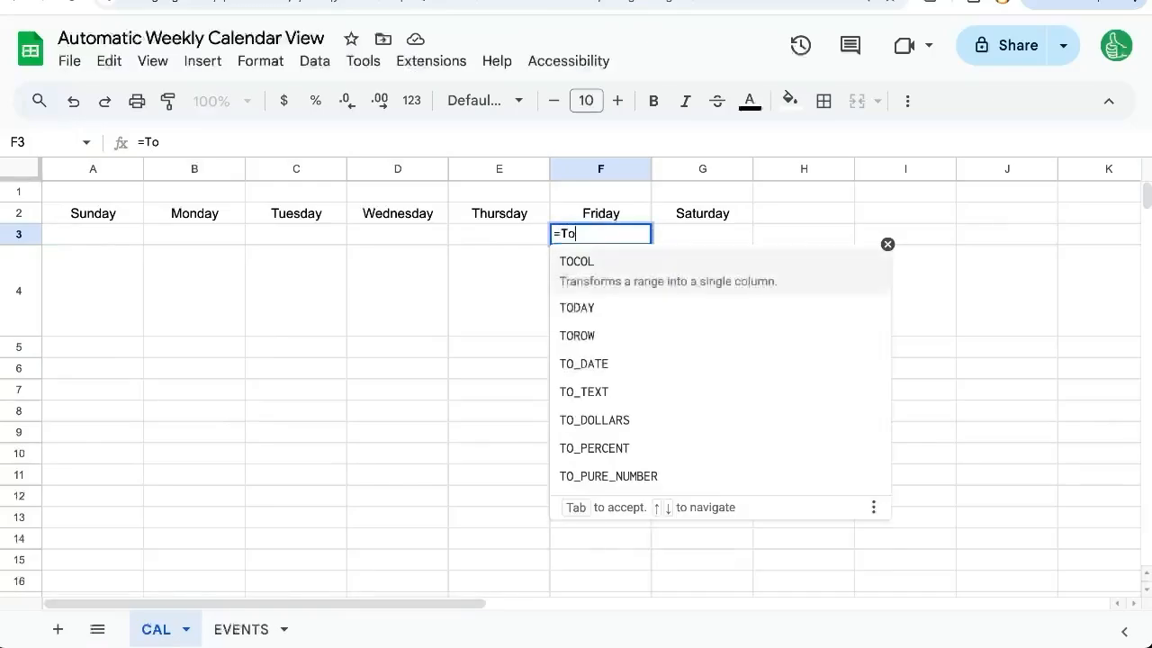
pyautogui.write('Day()')
pyautogui.hotkey('shift', 'Return')
pyautogui.click(613, 236)
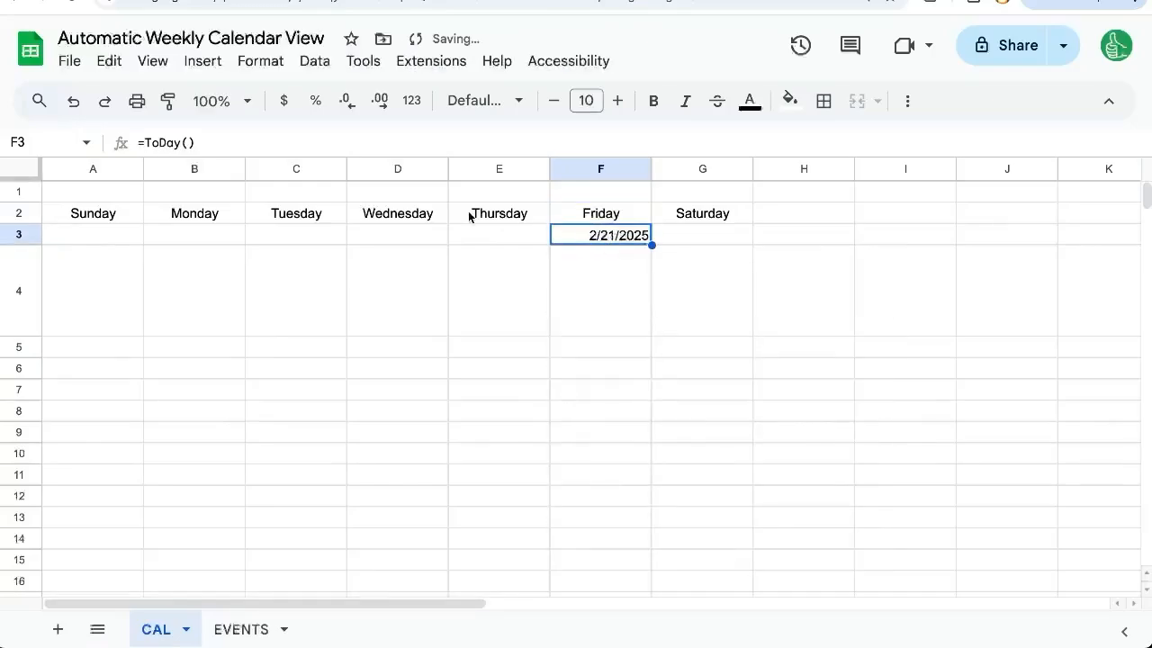
# Examine the date row A3:G3 and the formula in the Friday cell F3
pyautogui.click(100, 238)
pyautogui.moveTo(99, 236); pyautogui.dragTo(684, 247)
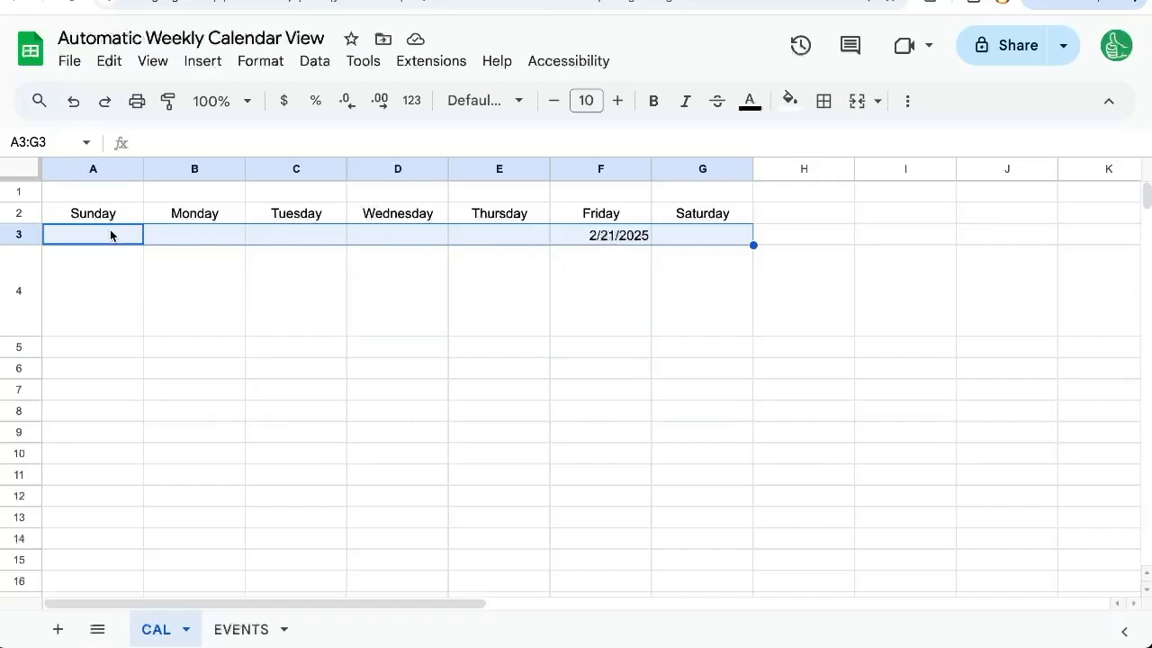
pyautogui.click(617, 238)
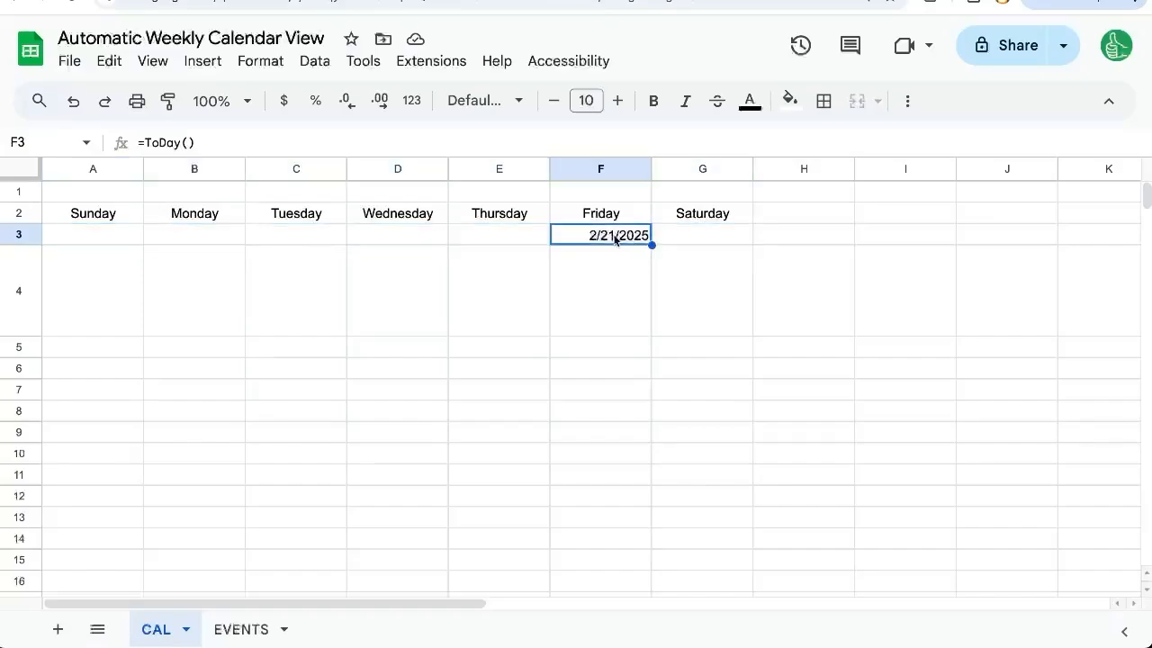
pyautogui.doubleClick(621, 234)
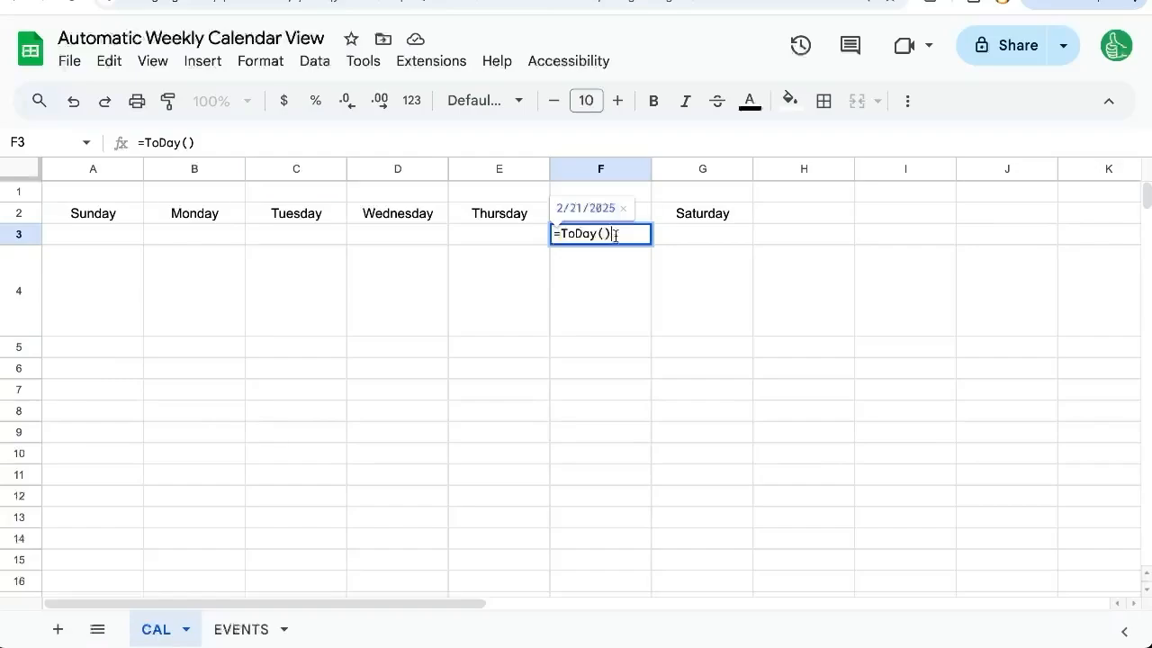
pyautogui.press('Escape')
pyautogui.doubleClick(682, 237)
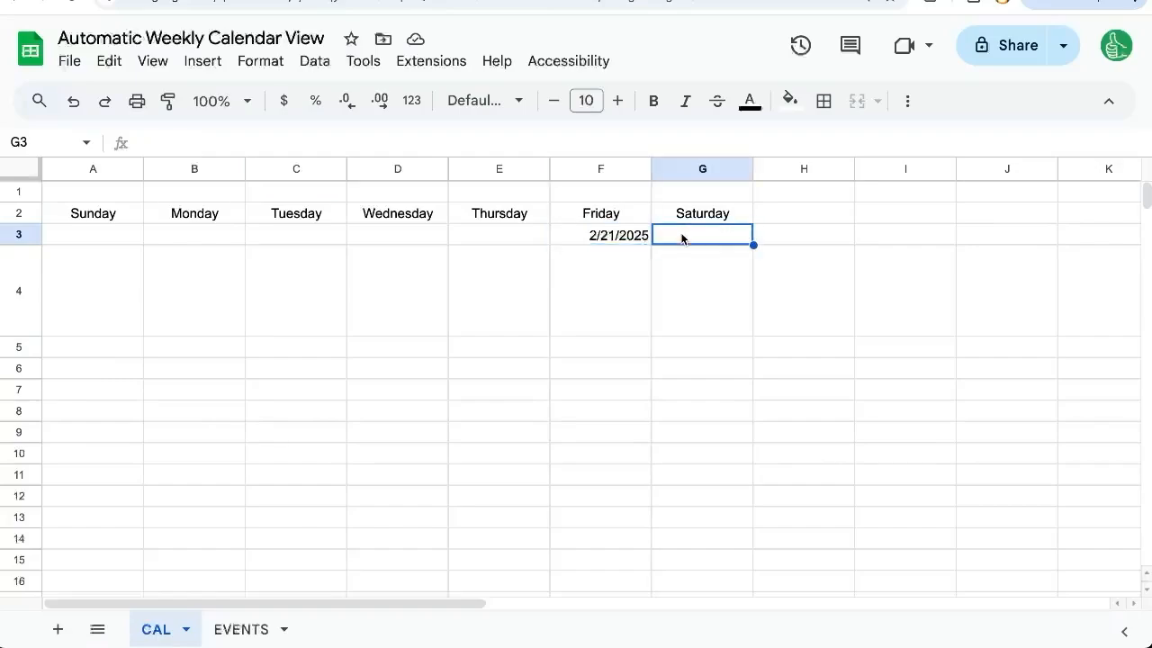
pyautogui.press('Return')
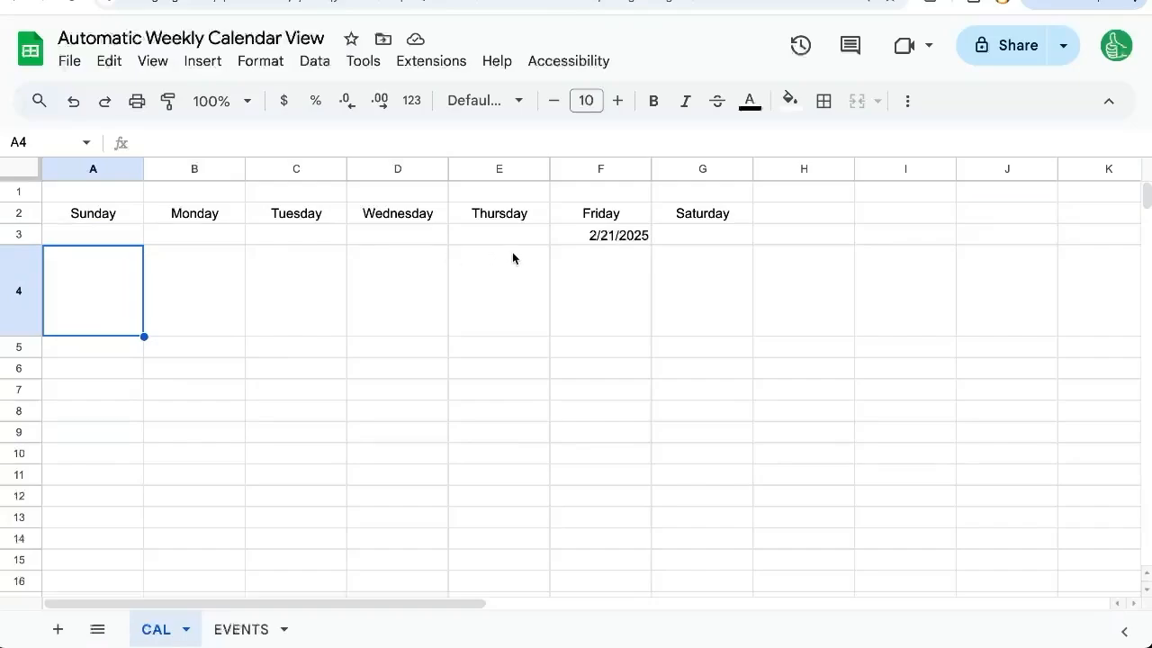
# Try the formula =WEEKDAY(TODAY()) in cell F4 and discard the entry
pyautogui.click(579, 281)
pyautogui.write('=WEO')
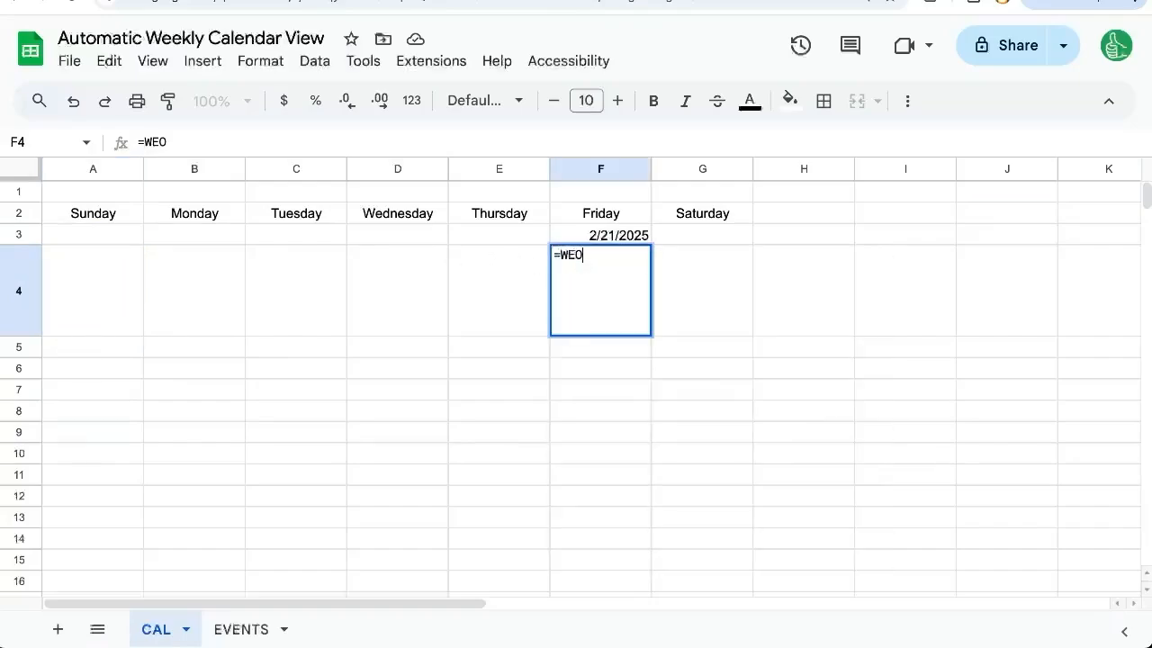
pyautogui.press('BackSpace')
pyautogui.press('Tab')
pyautogui.write('TodaY')
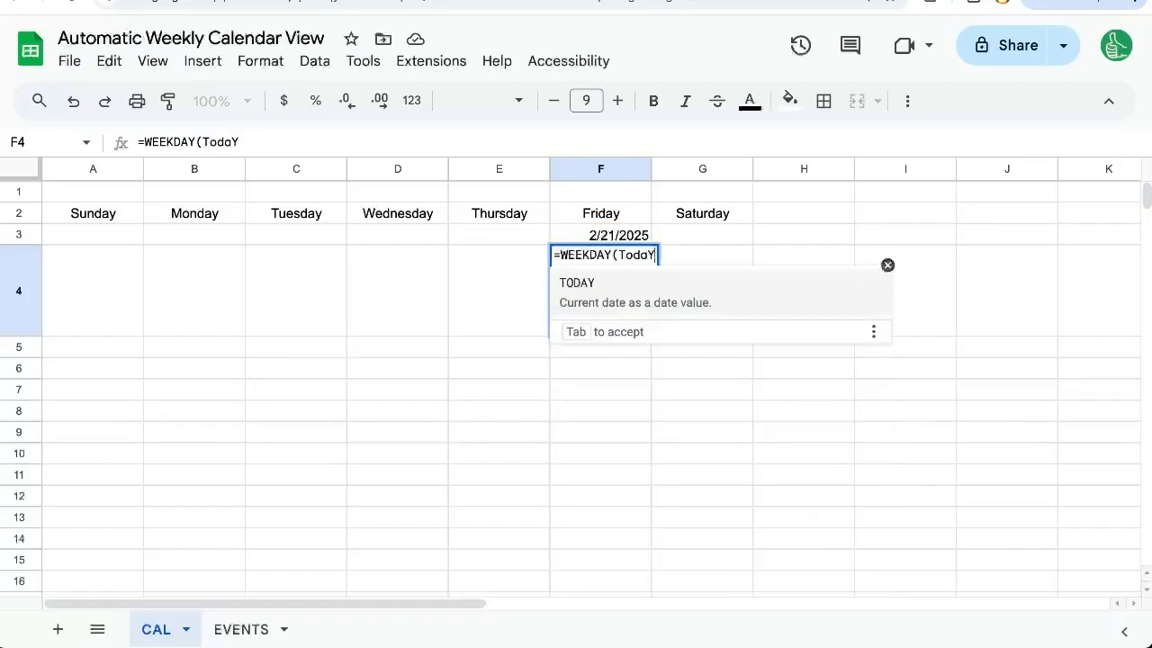
pyautogui.write('())')
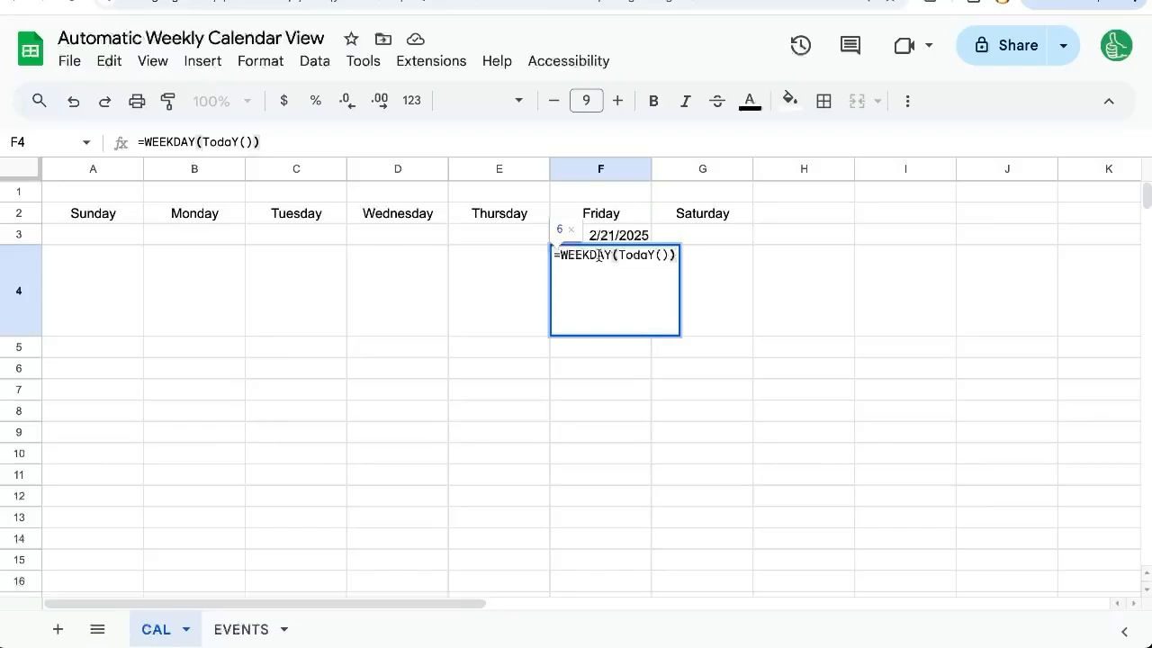
pyautogui.hotkey('ctrl', 'a')
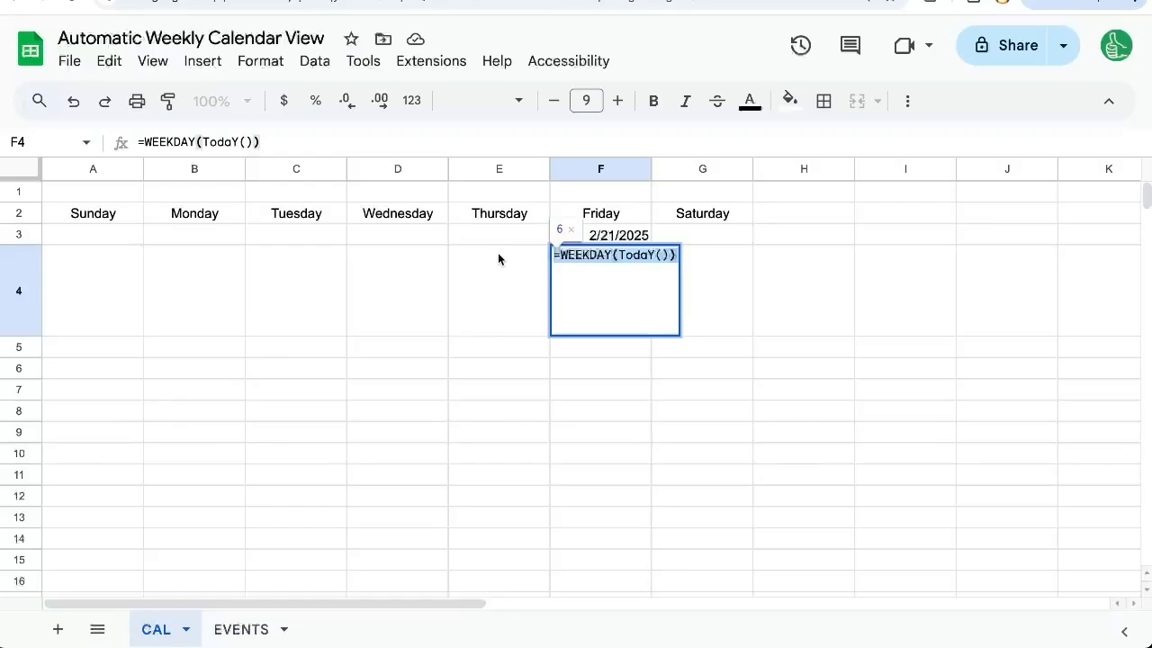
pyautogui.press('Escape')
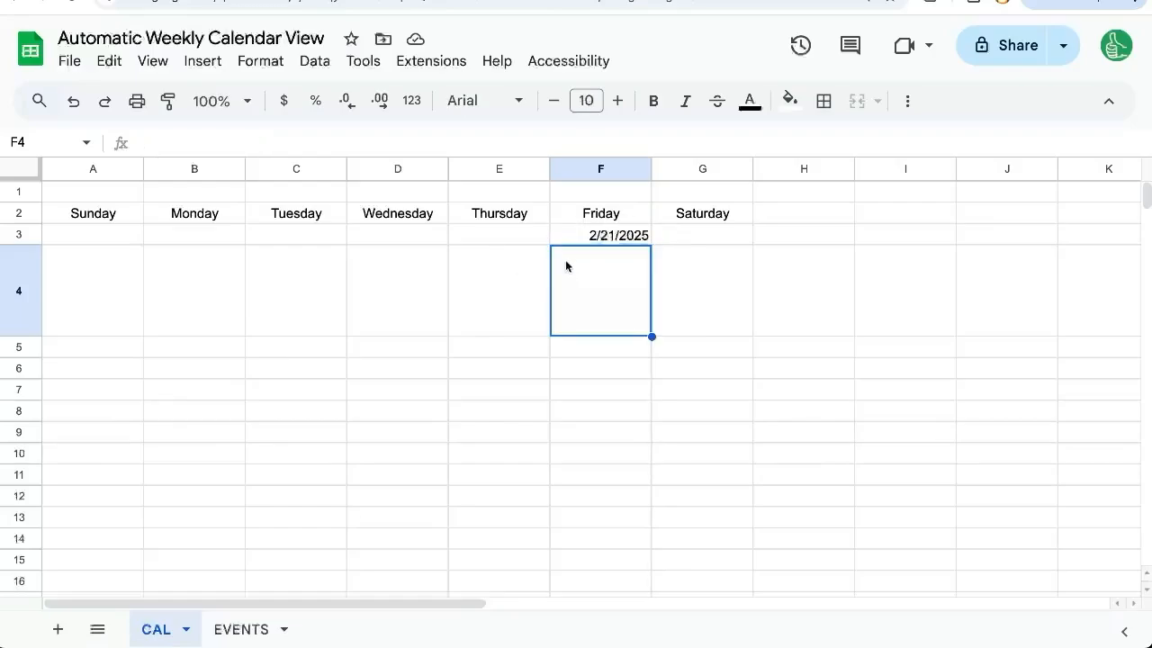
# Enter the formula =TODAY()-WEEKDAY(TODAY())+5 in cell E3 under Thursday
pyautogui.doubleClick(527, 235)
pyautogui.write('=')
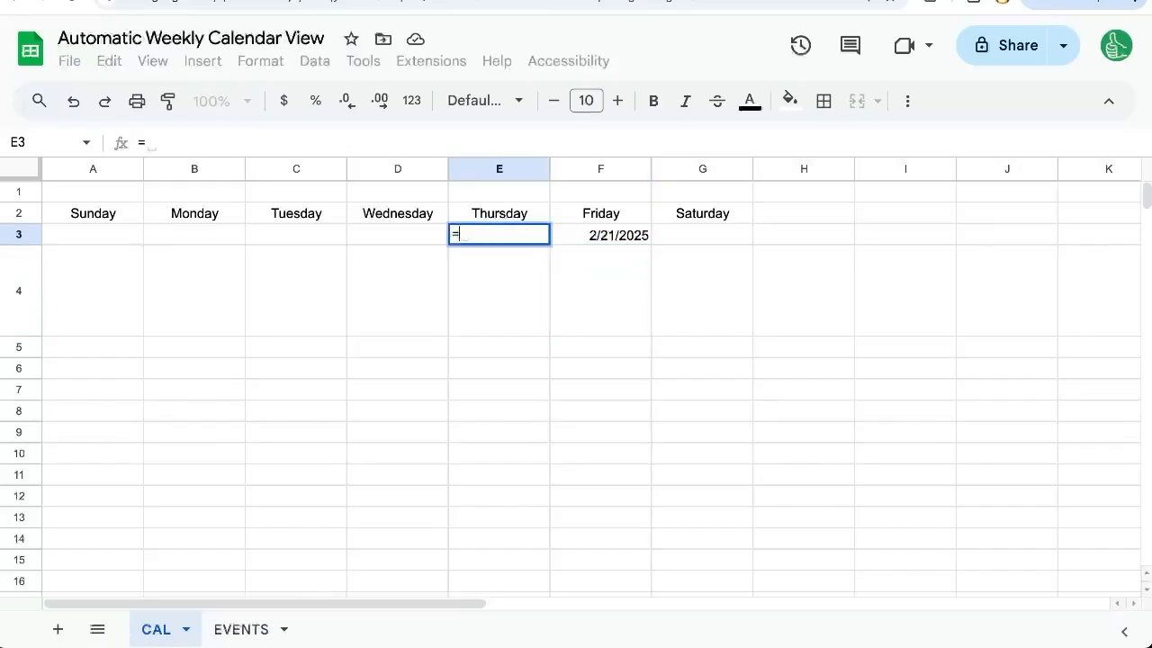
pyautogui.write('TODAY()')
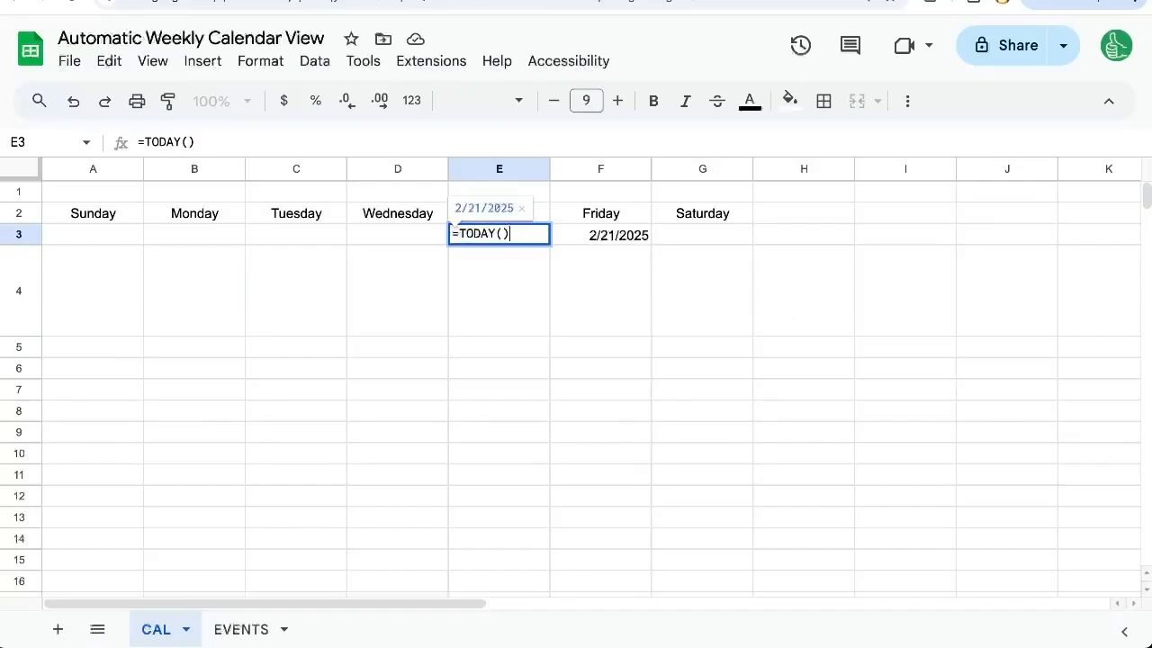
pyautogui.write('-WEEKDAY(TOdAY')
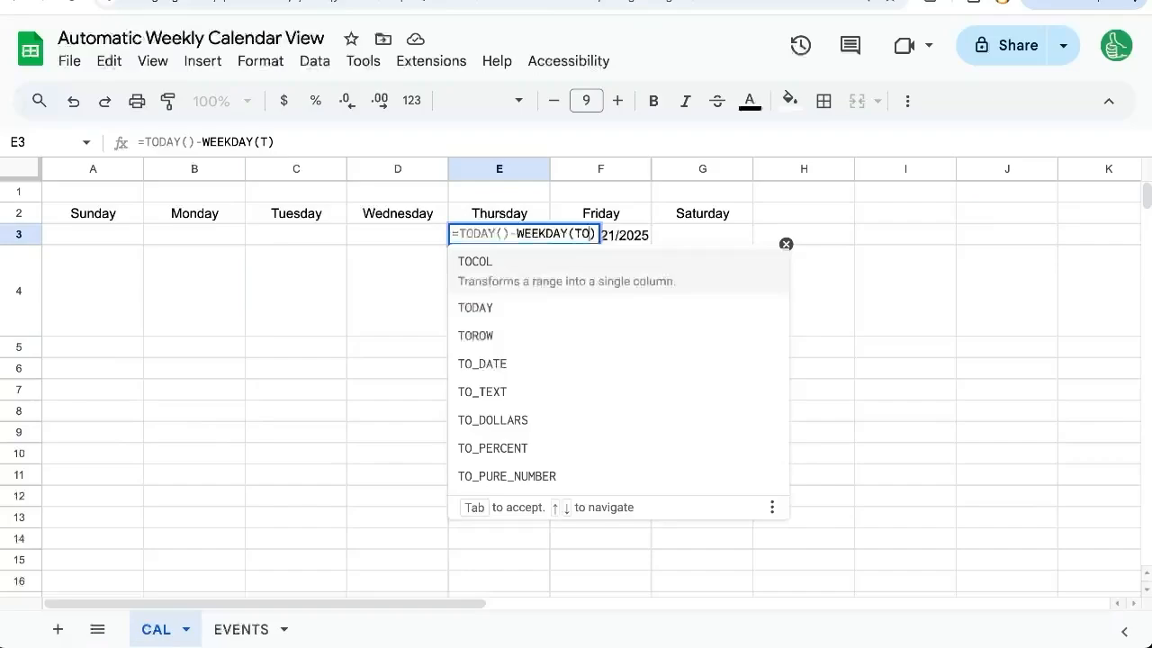
pyautogui.press('BackSpace')
pyautogui.press('BackSpace')
pyautogui.press('BackSpace')
pyautogui.write('DAY(')
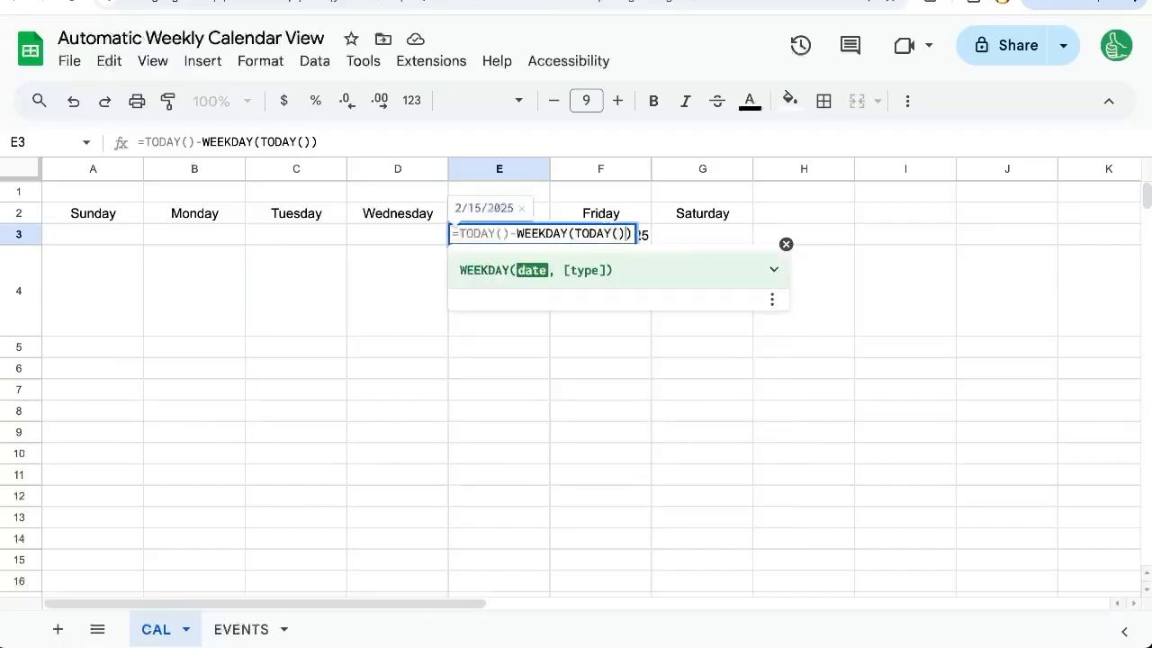
pyautogui.press('Right')
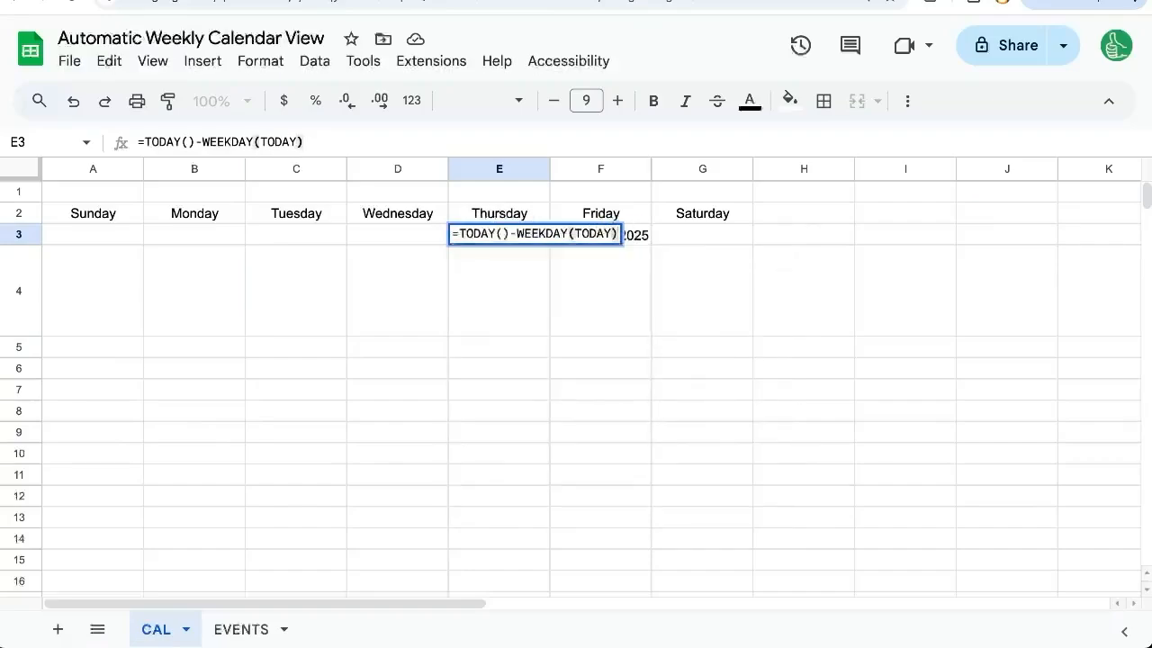
pyautogui.write('+5')
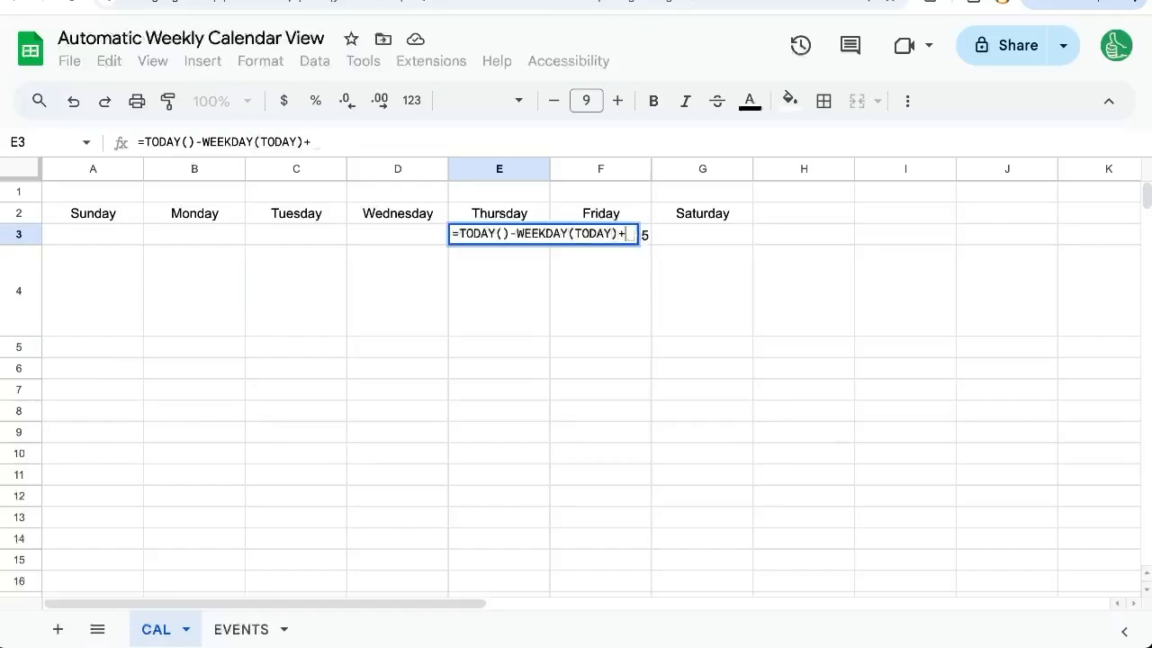
pyautogui.press('Left')
pyautogui.press('Left')
pyautogui.press('Left')
pyautogui.write('()')
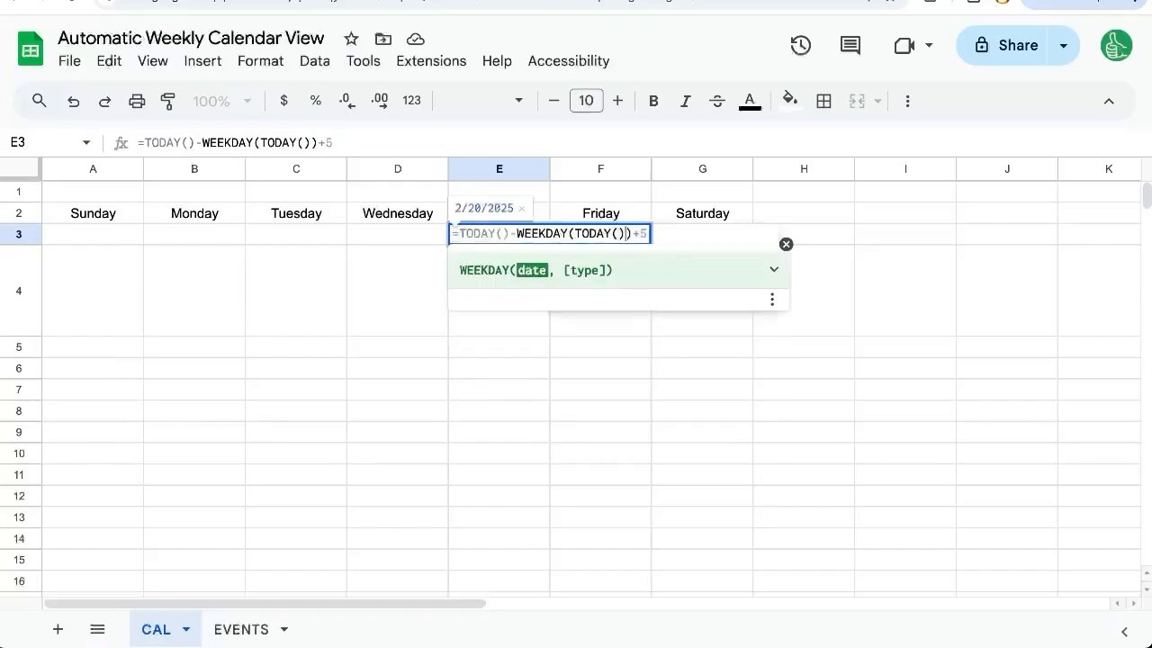
pyautogui.press('Return')
pyautogui.press('Up')
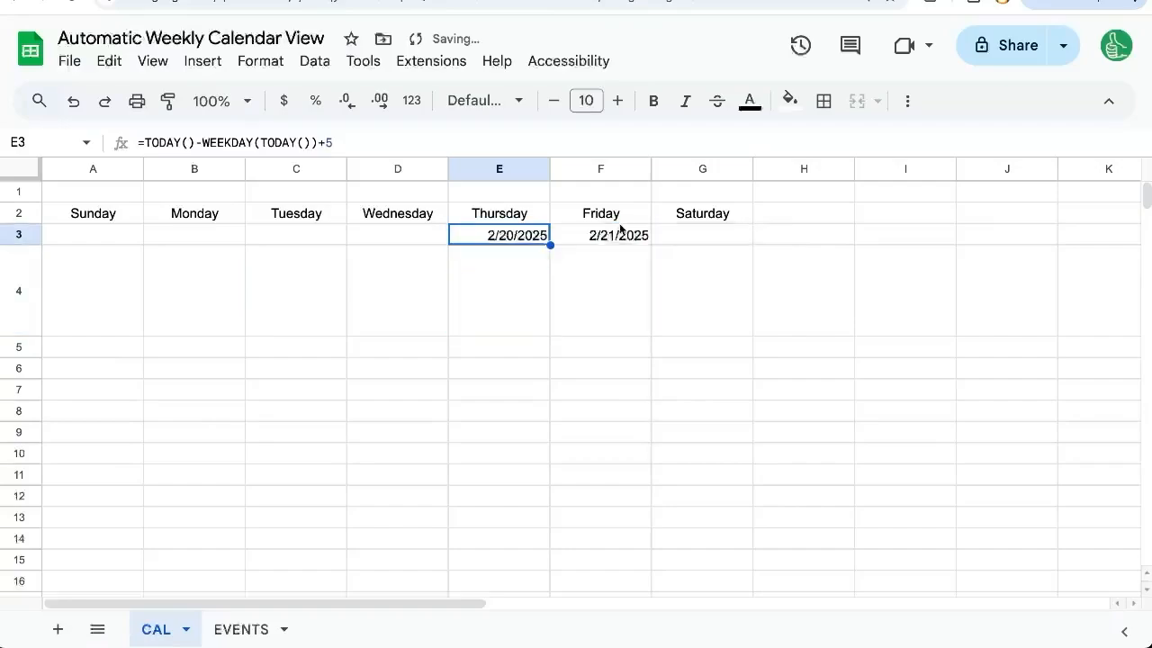
# Enter the =TODAY()-WEEKDAY(TODAY()) formula with +6 in F3 for Friday and +7 in G3 for Saturday
pyautogui.doubleClick(503, 236)
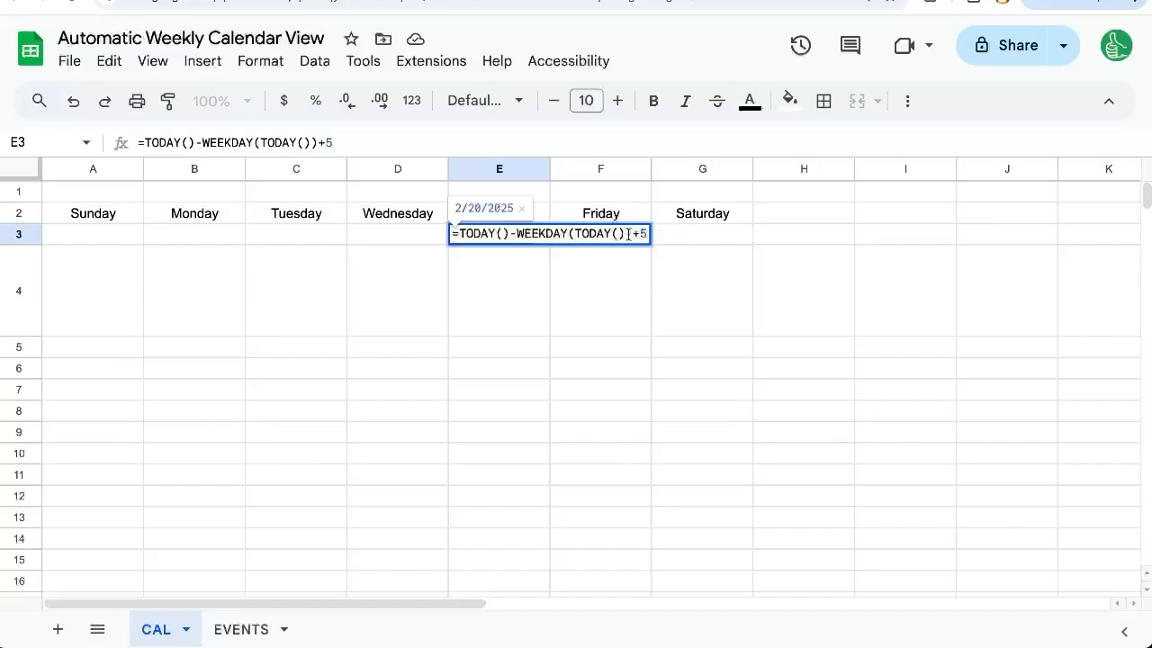
pyautogui.moveTo(625, 234); pyautogui.dragTo(578, 234)
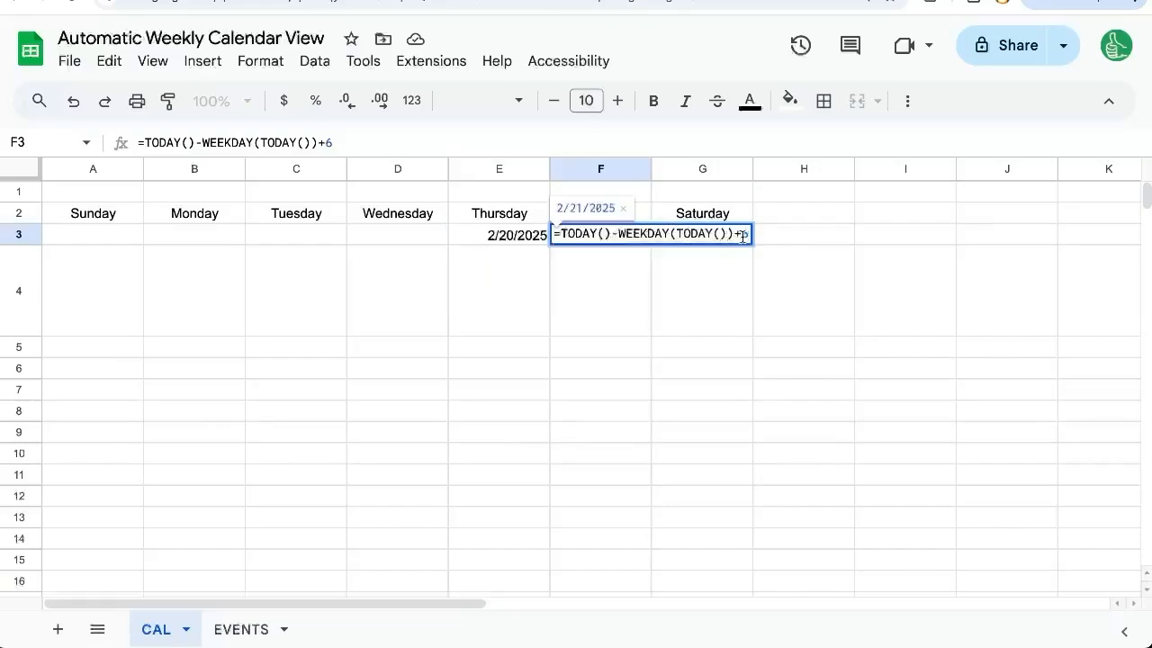
pyautogui.press('Return')
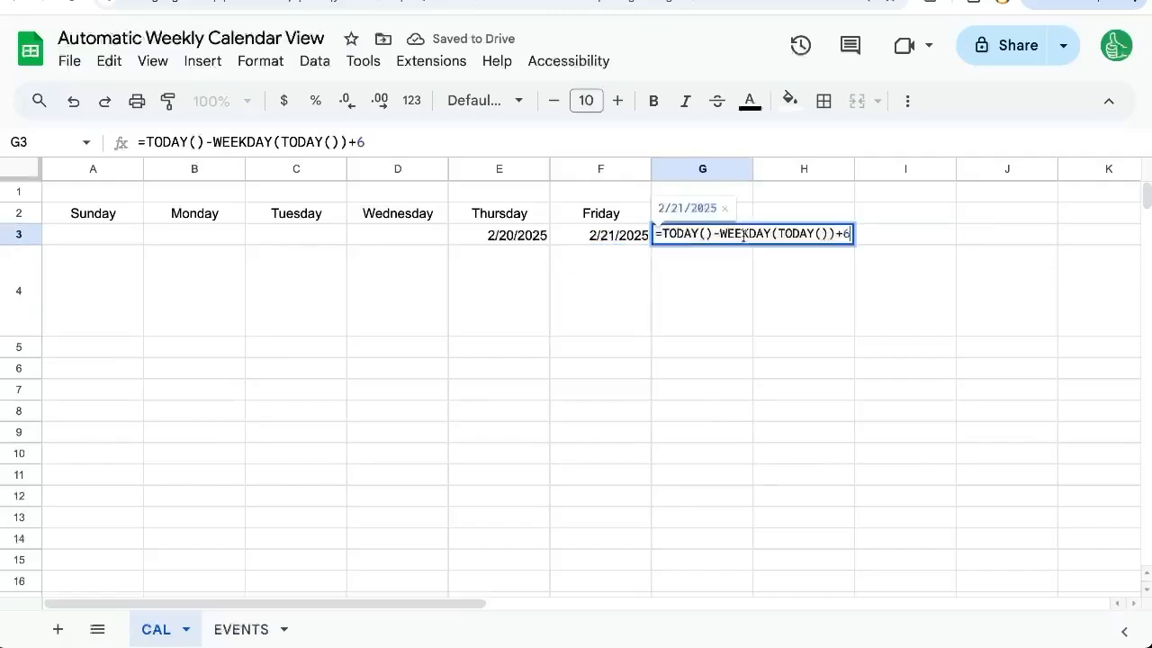
pyautogui.press('BackSpace')
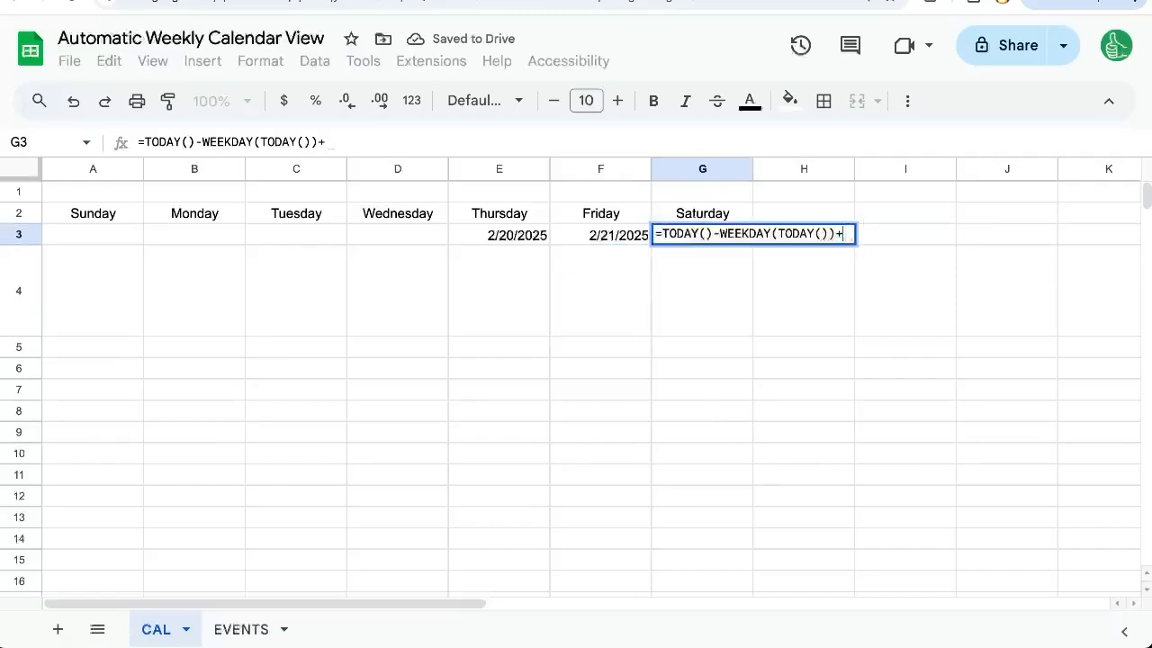
pyautogui.write('7')
pyautogui.press('Return')
pyautogui.click(705, 236)
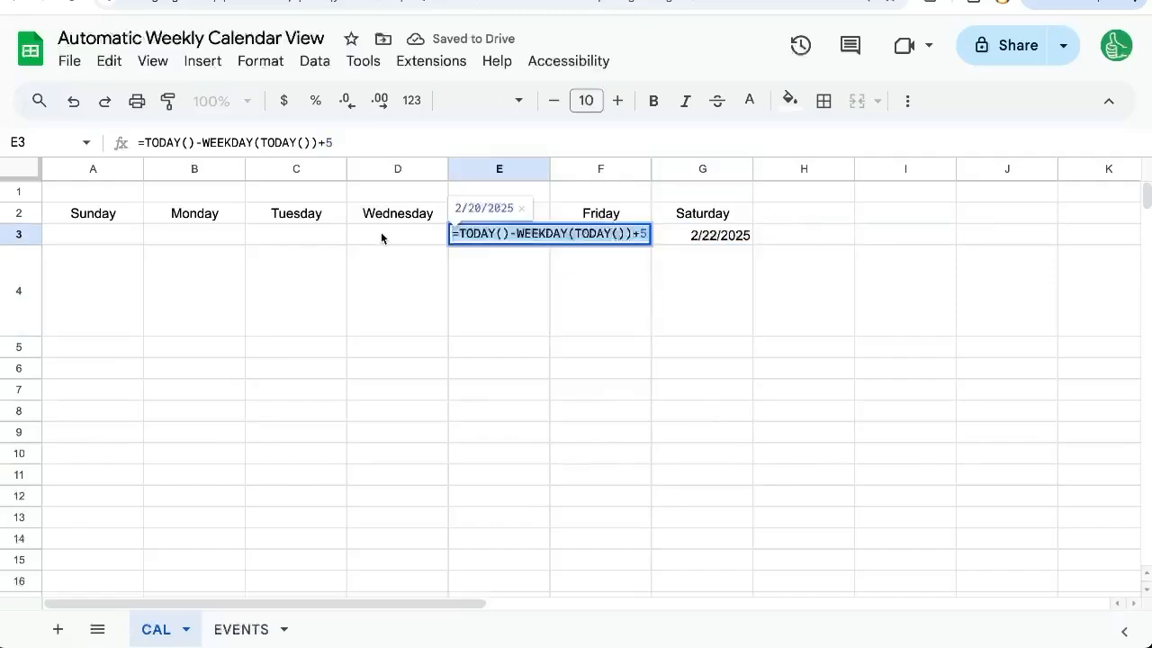
# Reuse the Thursday date formula in D3, C3 and B3, ending it with +4, +3 and +2 respectively
pyautogui.doubleClick(383, 238)
pyautogui.write('=TODAY()-WEEKDAY(TODAY())+5')
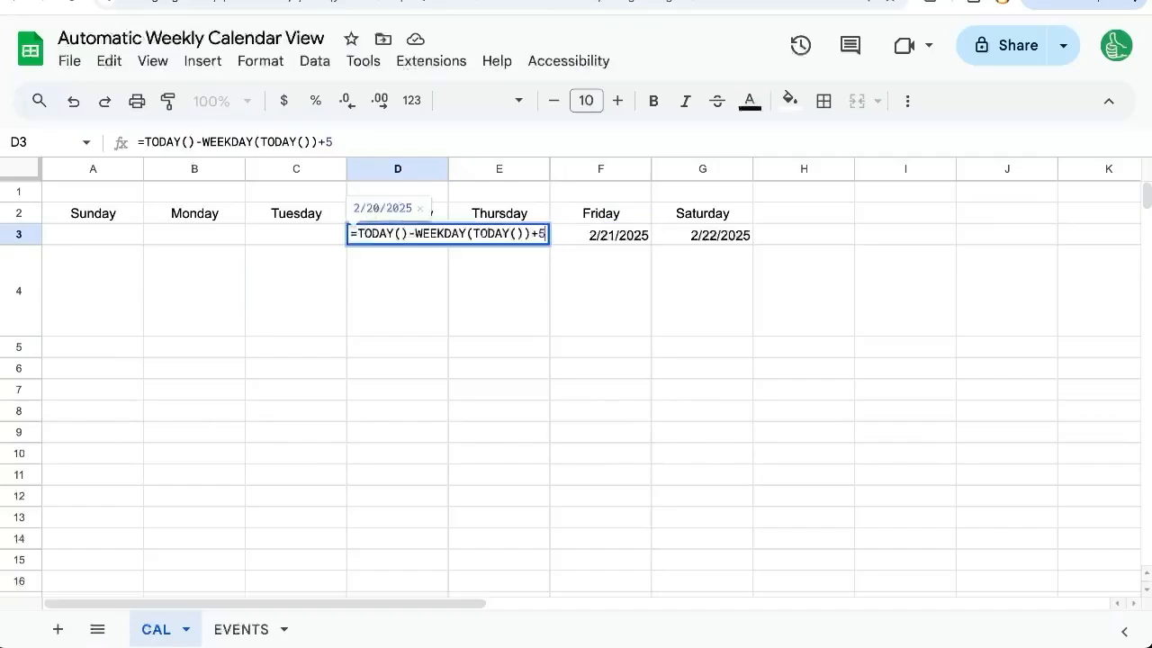
pyautogui.press('BackSpace')
pyautogui.write('4')
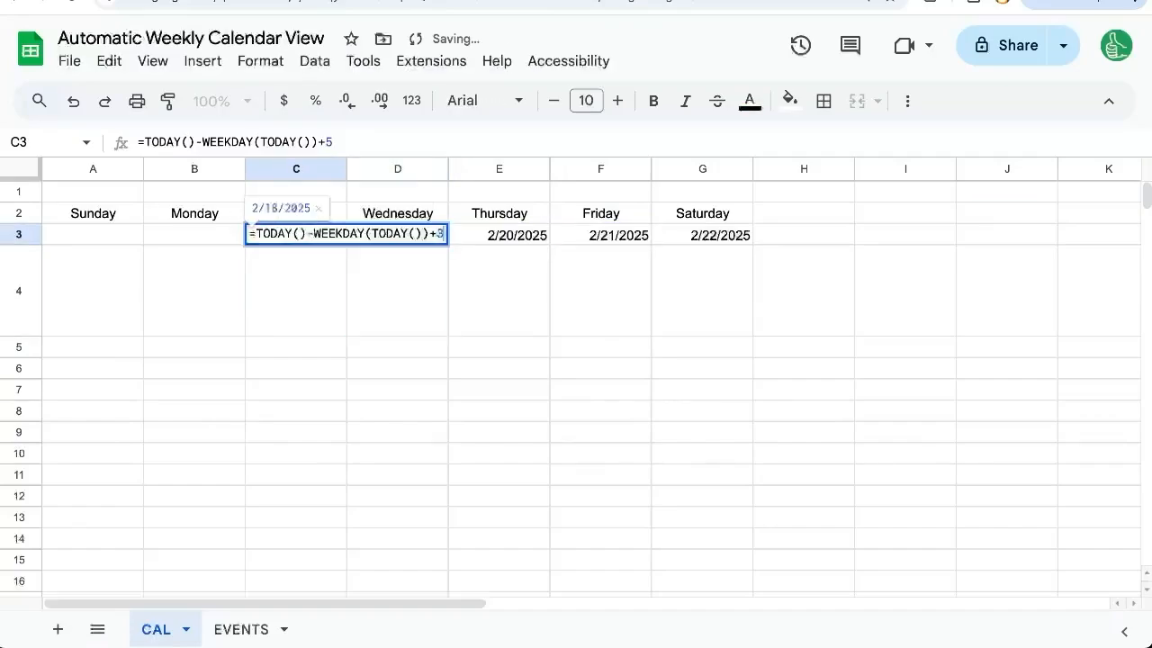
pyautogui.press('Return')
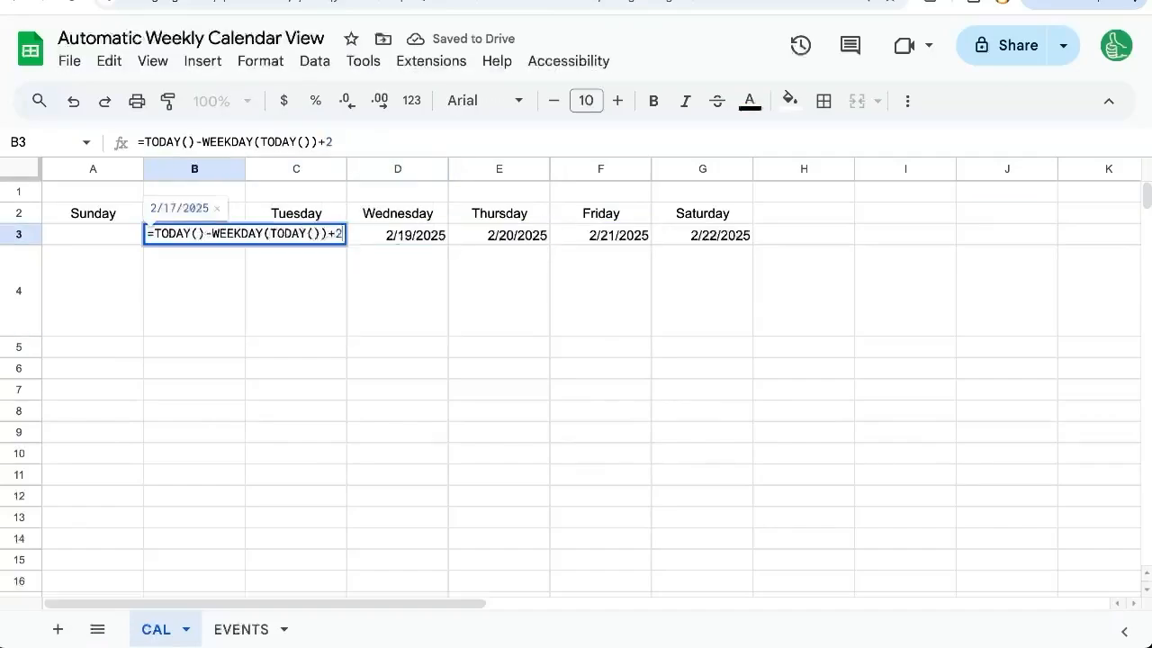
pyautogui.press('Return')
# Enter the formula =TODAY()-WEEKDAY(TODAY())+1 in cell A3 under Sunday
pyautogui.doubleClick(94, 233)
pyautogui.write('=TODAY()-WEEKDAY(TODAY())+2')
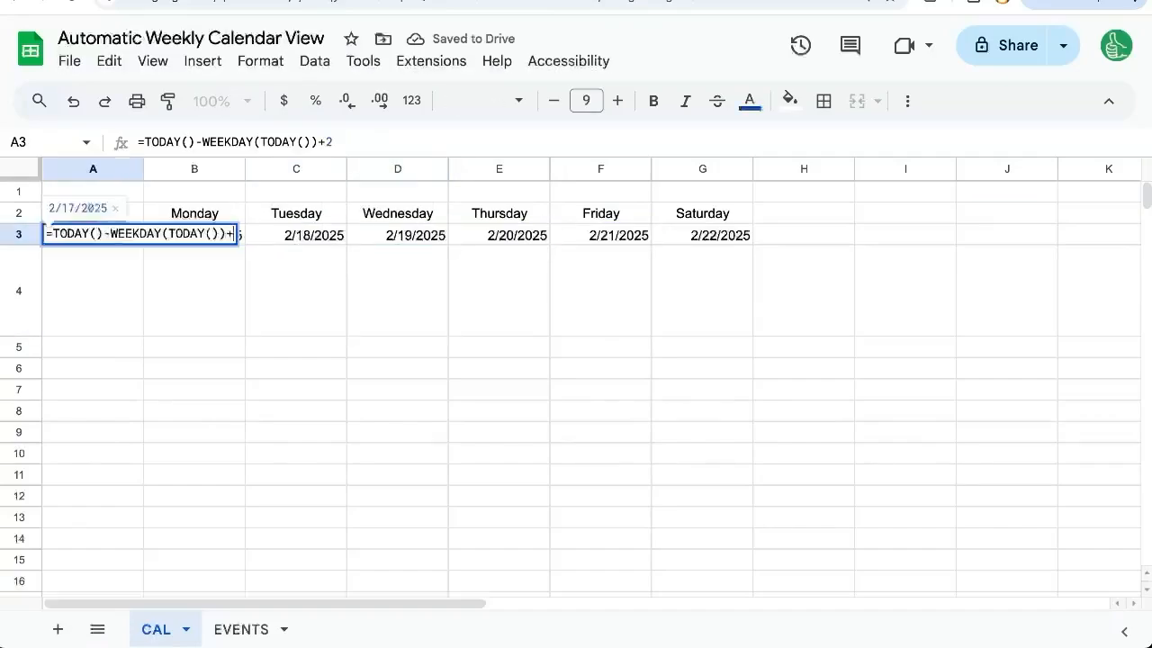
pyautogui.press('BackSpace')
pyautogui.write('1')
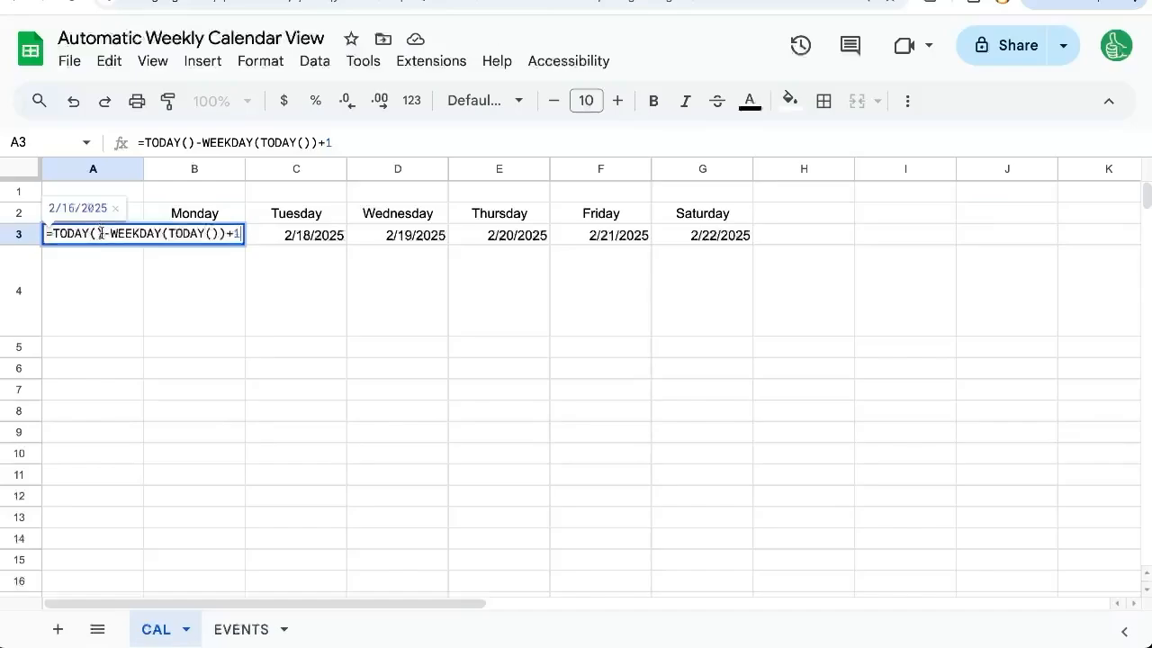
pyautogui.moveTo(172, 232); pyautogui.dragTo(218, 232)
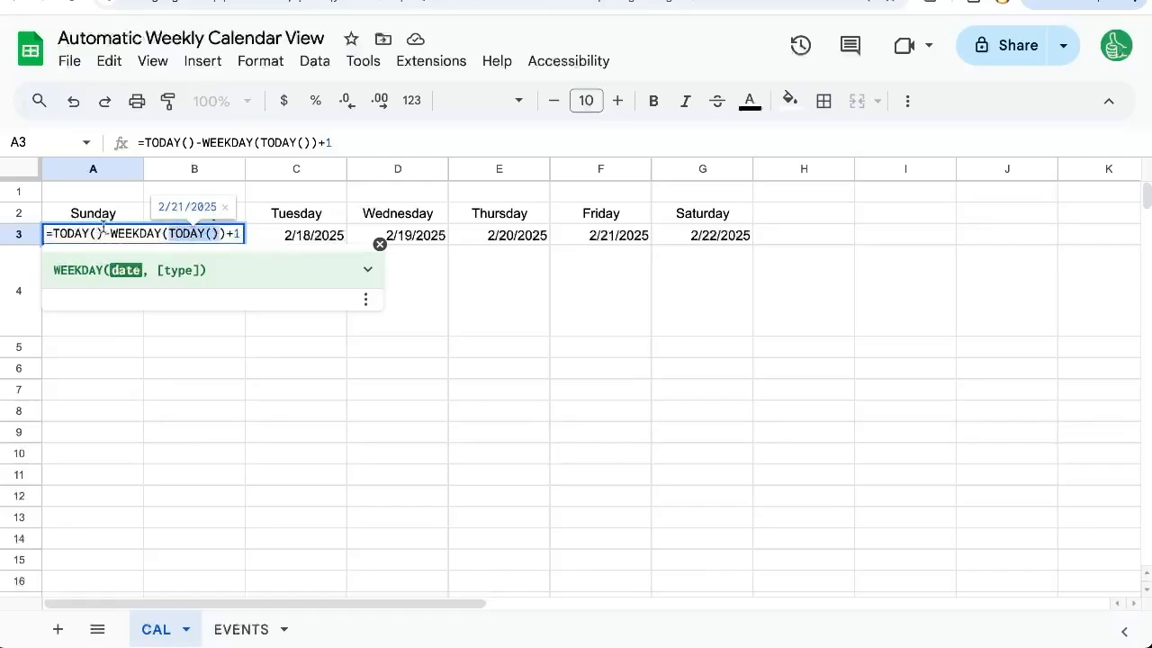
# Make the weekday headers in A2:G2 bold
pyautogui.press('Escape')
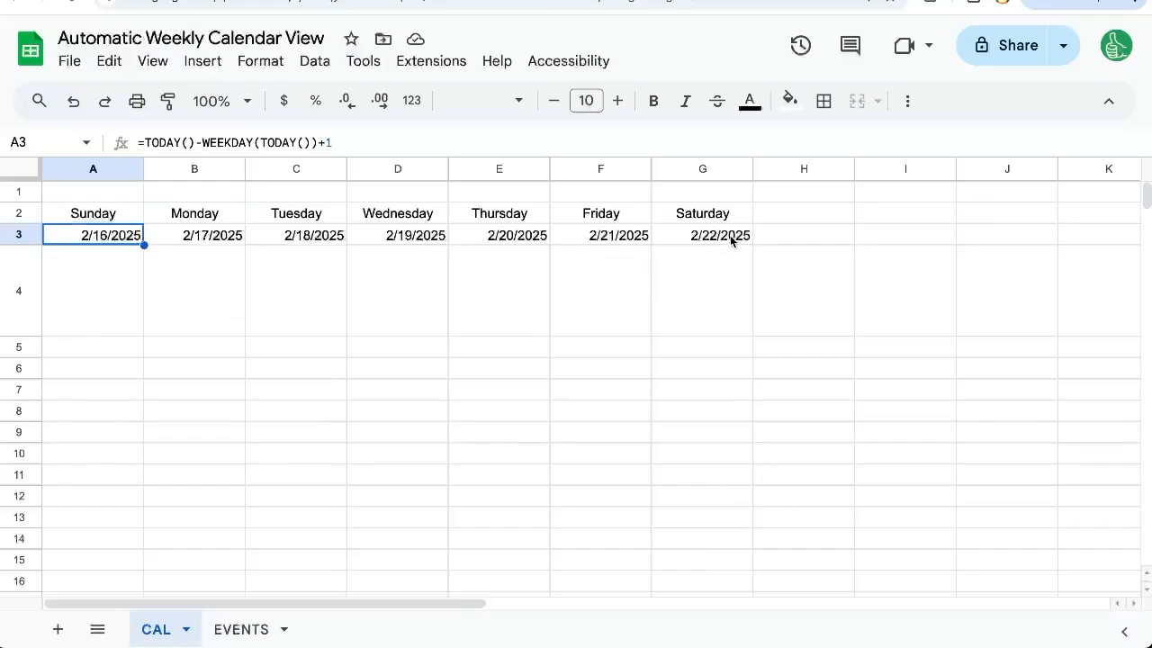
pyautogui.moveTo(630, 236); pyautogui.dragTo(21, 237)
pyautogui.click(14, 236)
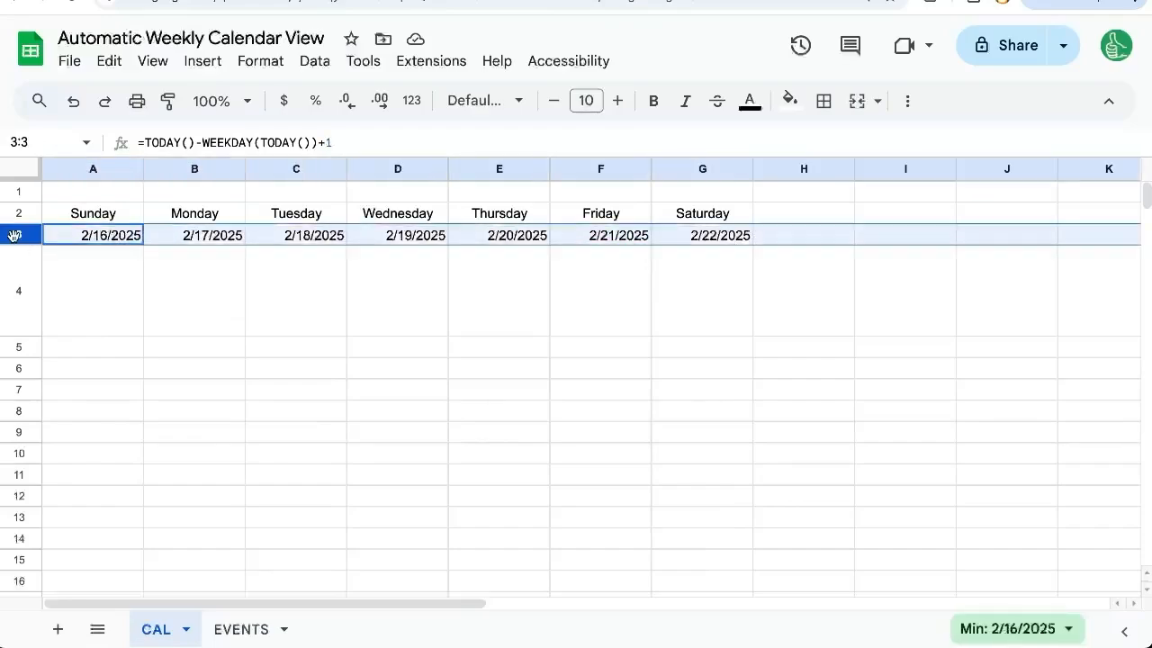
pyautogui.click(114, 260)
pyautogui.moveTo(90, 213); pyautogui.dragTo(717, 213)
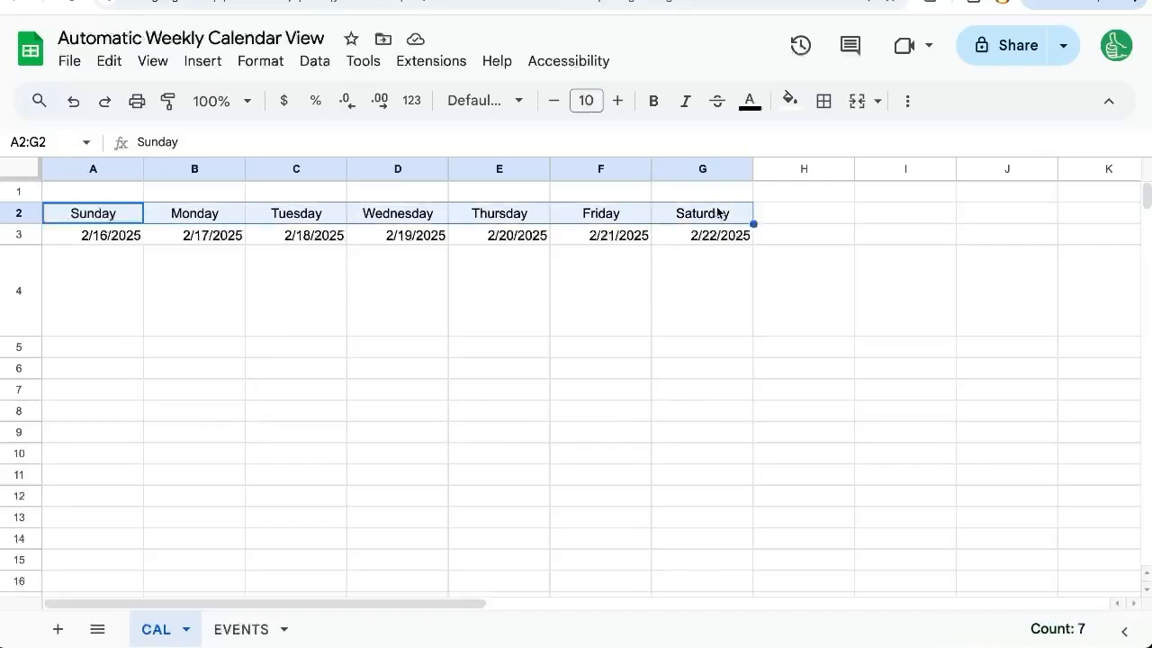
pyautogui.click(654, 101)
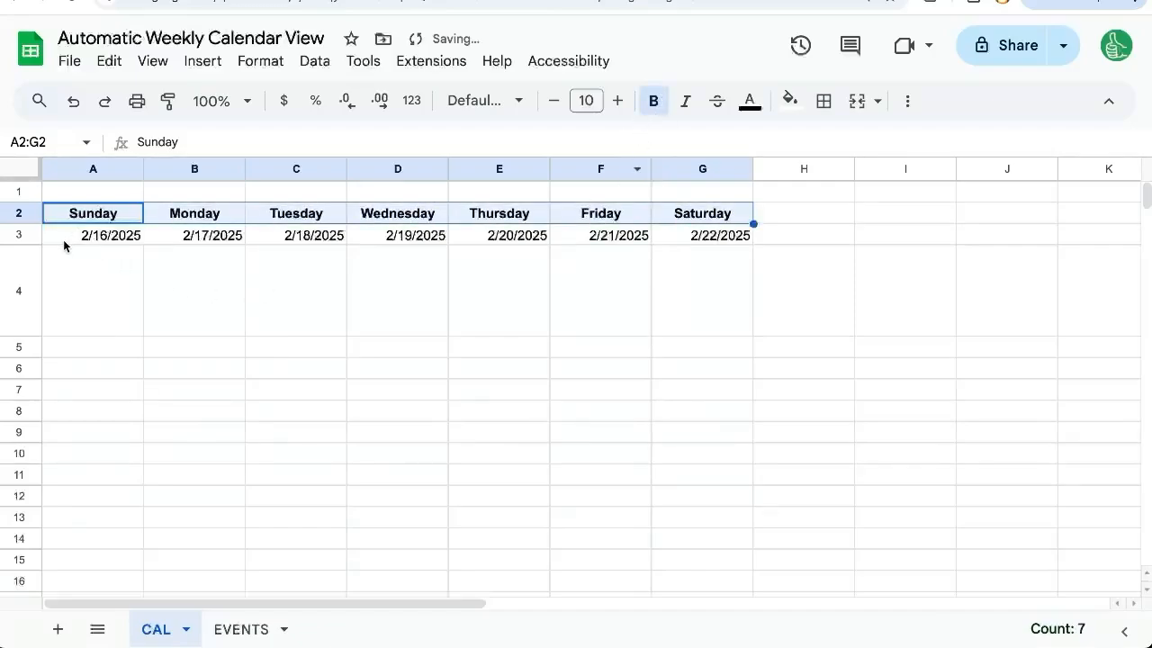
# Delete all rows below row 4 and all columns after column G in the CAL sheet
pyautogui.click(101, 281)
pyautogui.click(21, 347)
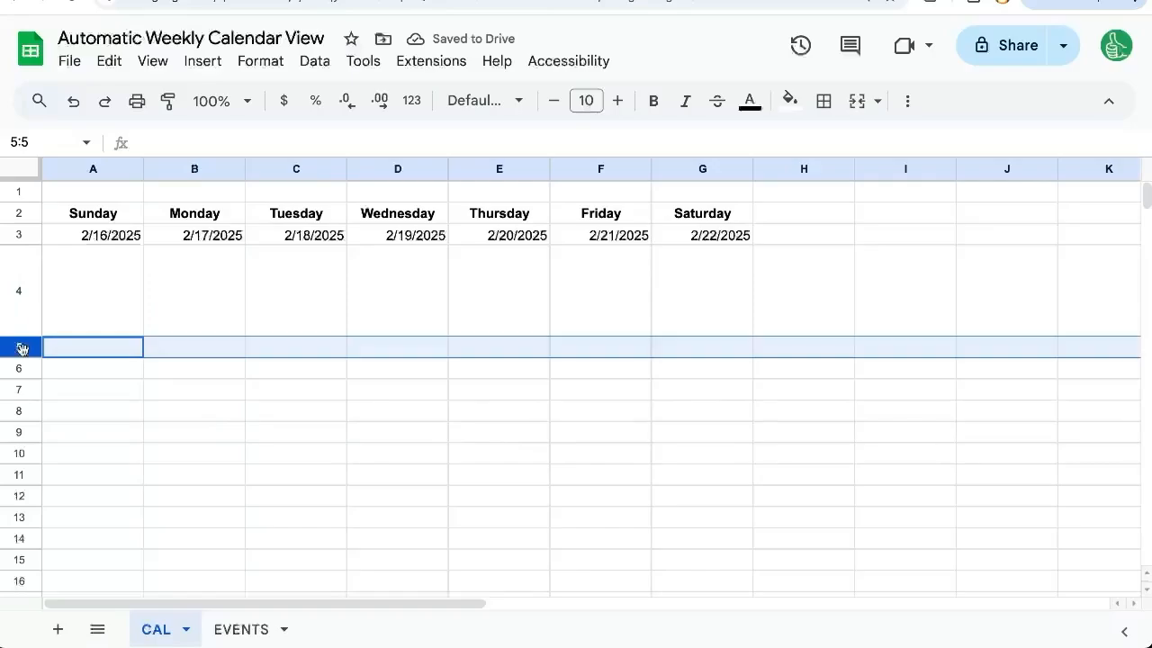
pyautogui.hotkey('ctrl', 'shift', 'Down')
pyautogui.click(864, 328)
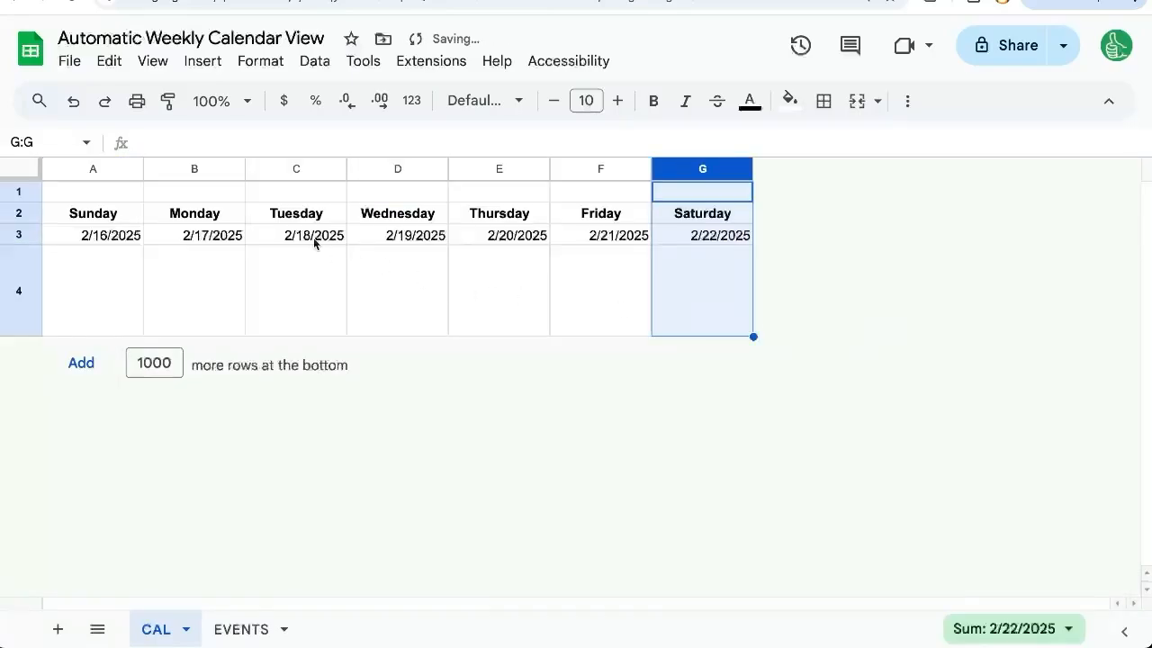
# Hide the gridlines of the CAL sheet
pyautogui.click(153, 61)
pyautogui.moveTo(260, 134)
pyautogui.moveTo(360, 94)
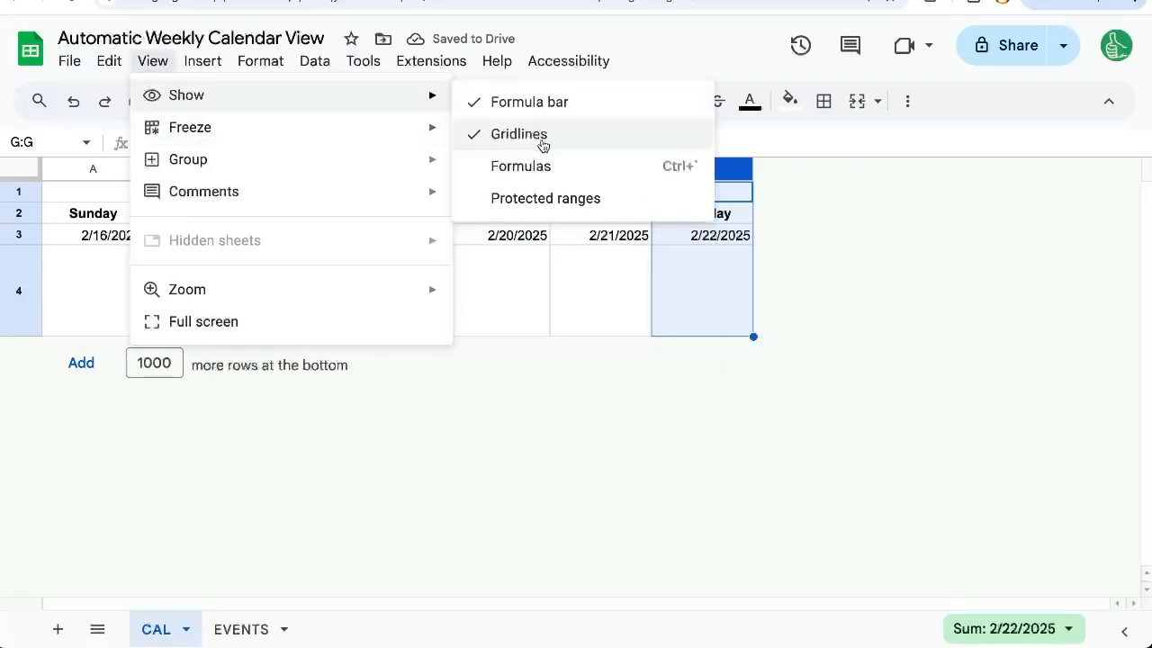
pyautogui.click(540, 135)
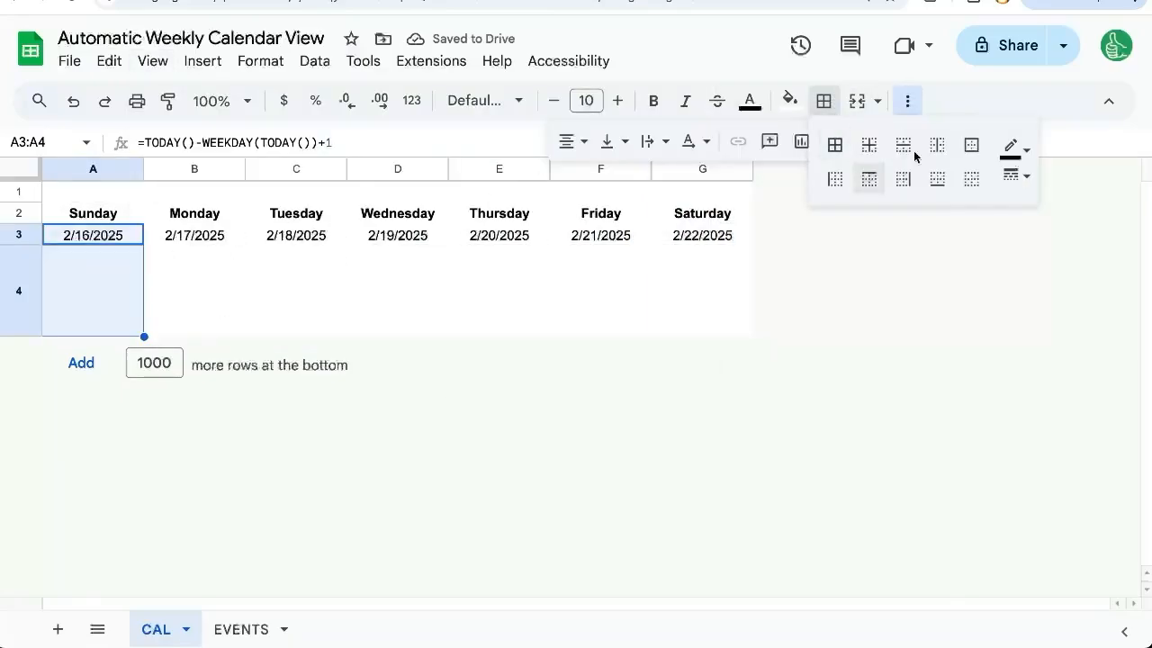
# Center the dates in row 3 and add an outer border around each day's two cells in rows 3 and 4
pyautogui.click(971, 144)
pyautogui.moveTo(194, 235); pyautogui.dragTo(209, 314)
pyautogui.hotkey('ctrl', 'y')
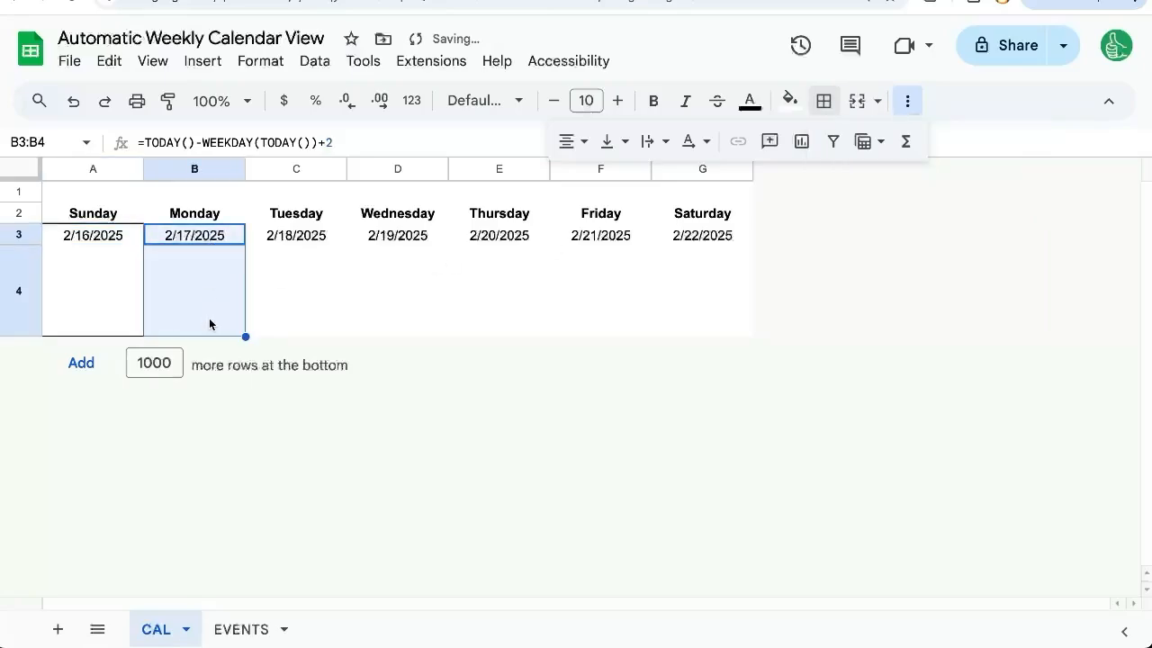
pyautogui.moveTo(290, 235); pyautogui.dragTo(308, 283)
# Make row 4 slightly taller and widen columns A to G equally
pyautogui.moveTo(21, 336); pyautogui.dragTo(21, 352)
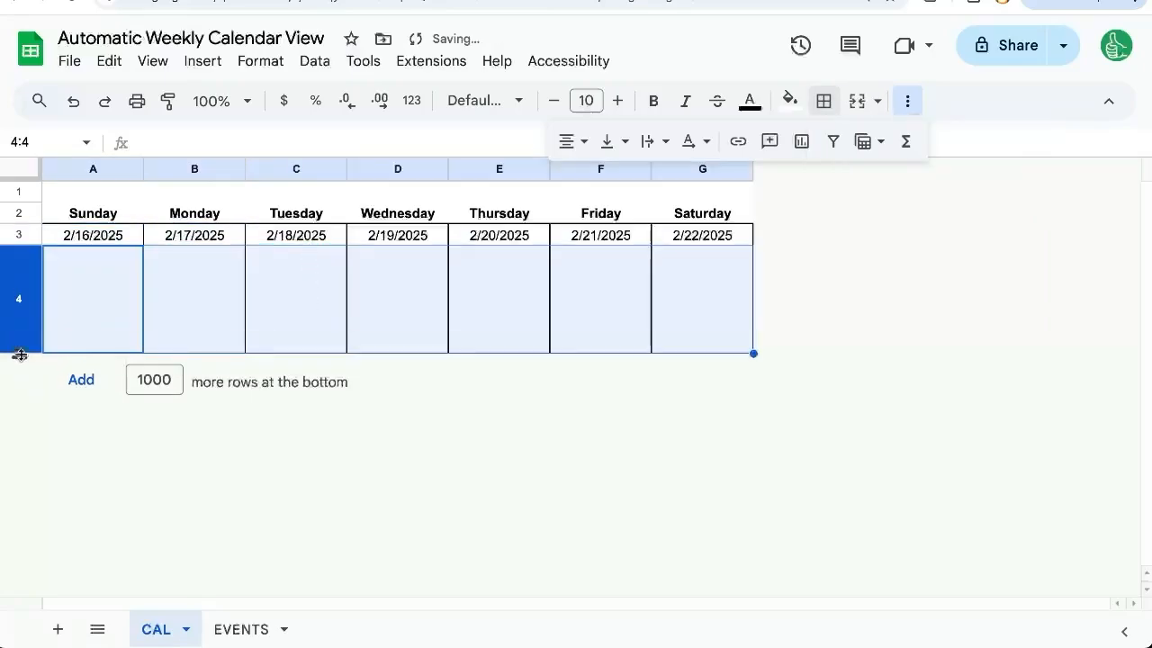
pyautogui.moveTo(114, 170); pyautogui.dragTo(359, 172)
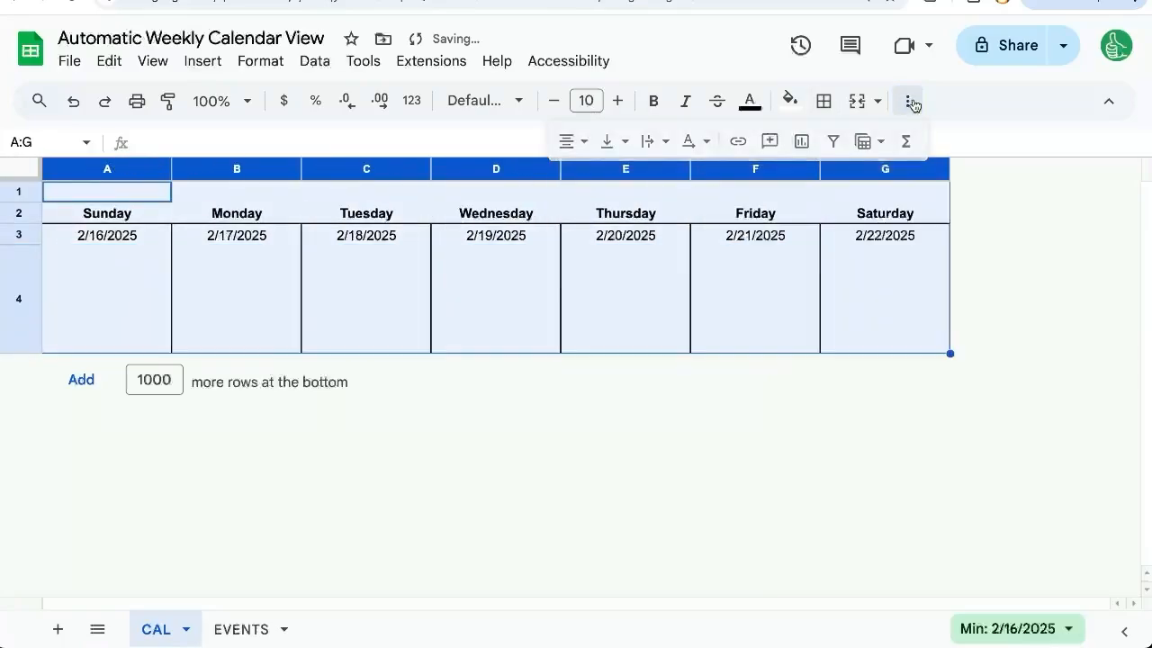
pyautogui.click(909, 100)
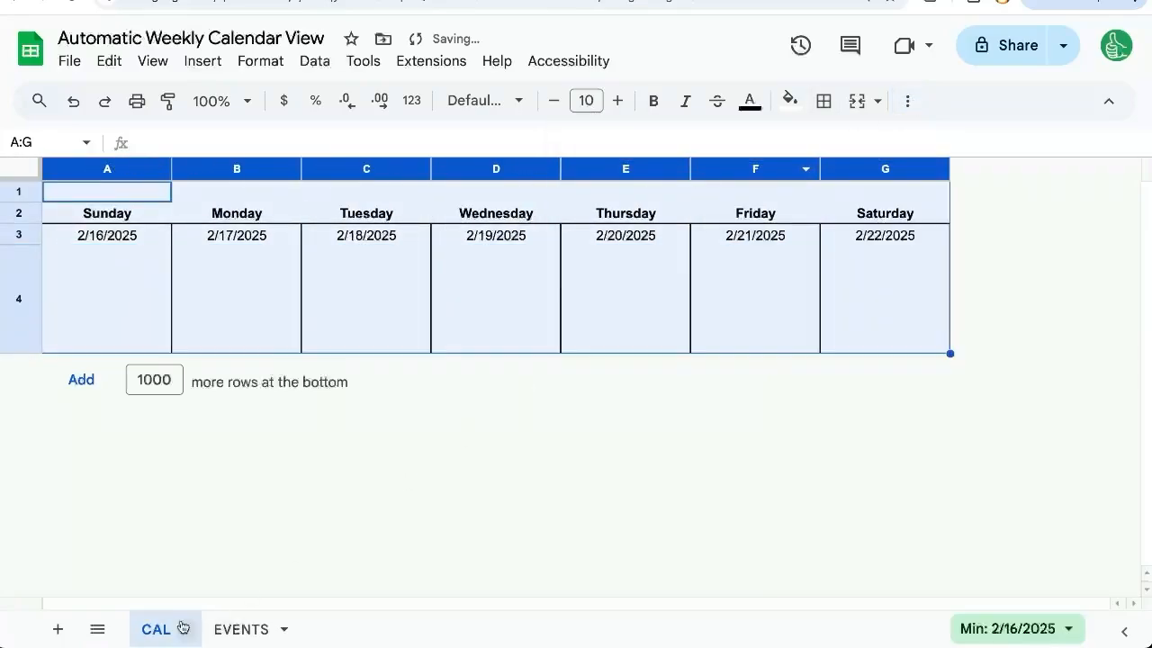
# Review the EVENTS dates and names, and enter =FILTER(EVENTS!B:B,EVENTS!A:A=A3) in cell A4 of the CAL sheet
pyautogui.click(236, 629)
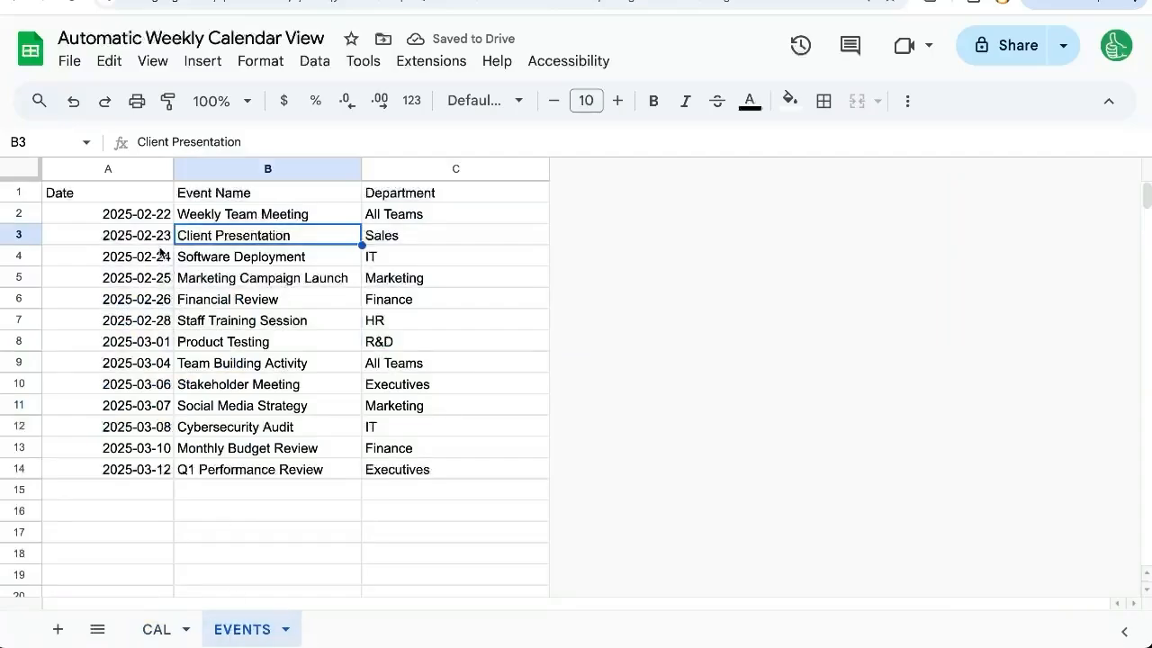
pyautogui.moveTo(135, 216); pyautogui.dragTo(141, 405)
pyautogui.click(263, 220)
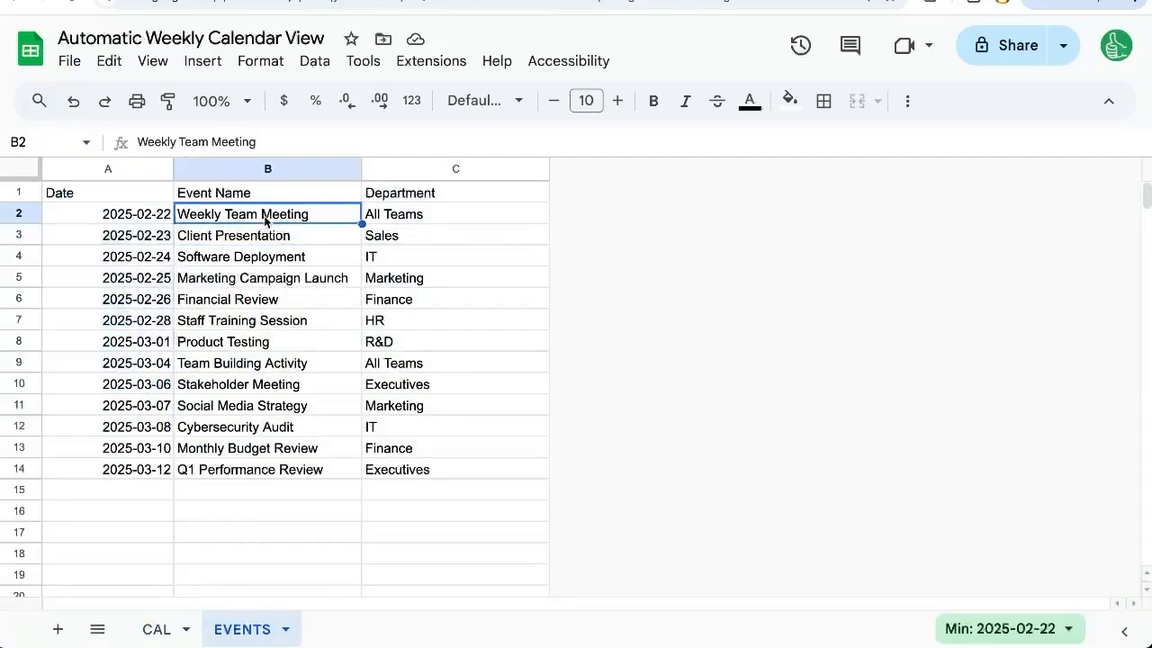
pyautogui.click(180, 631)
pyautogui.click(141, 325)
pyautogui.write('=FILTER(')
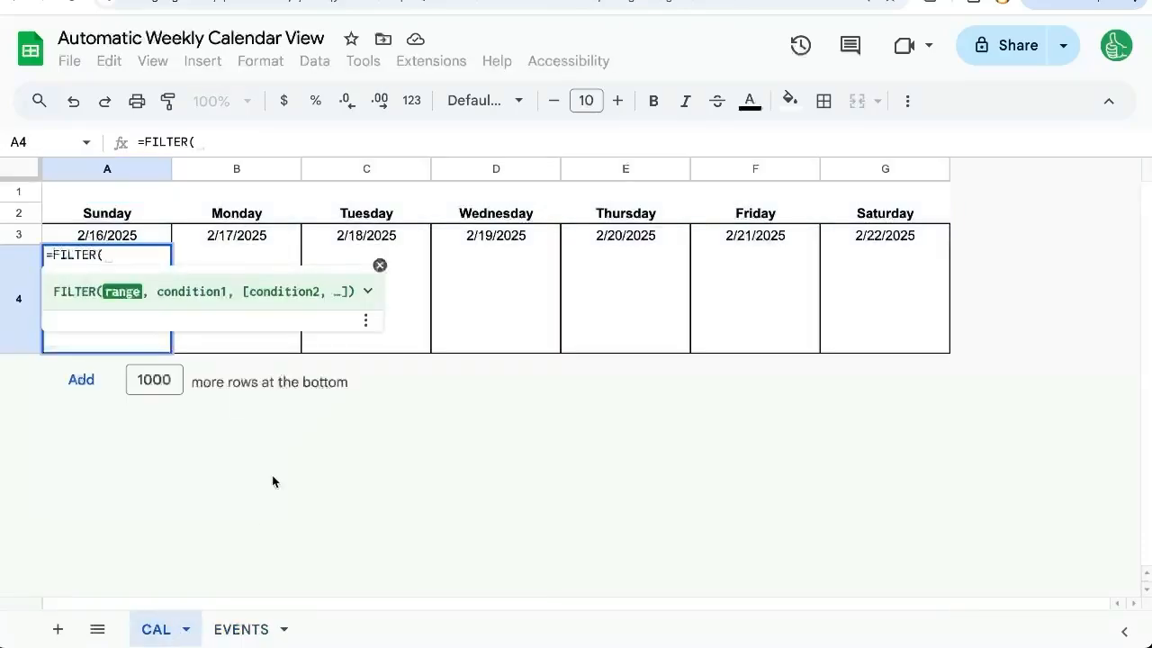
pyautogui.click(241, 629)
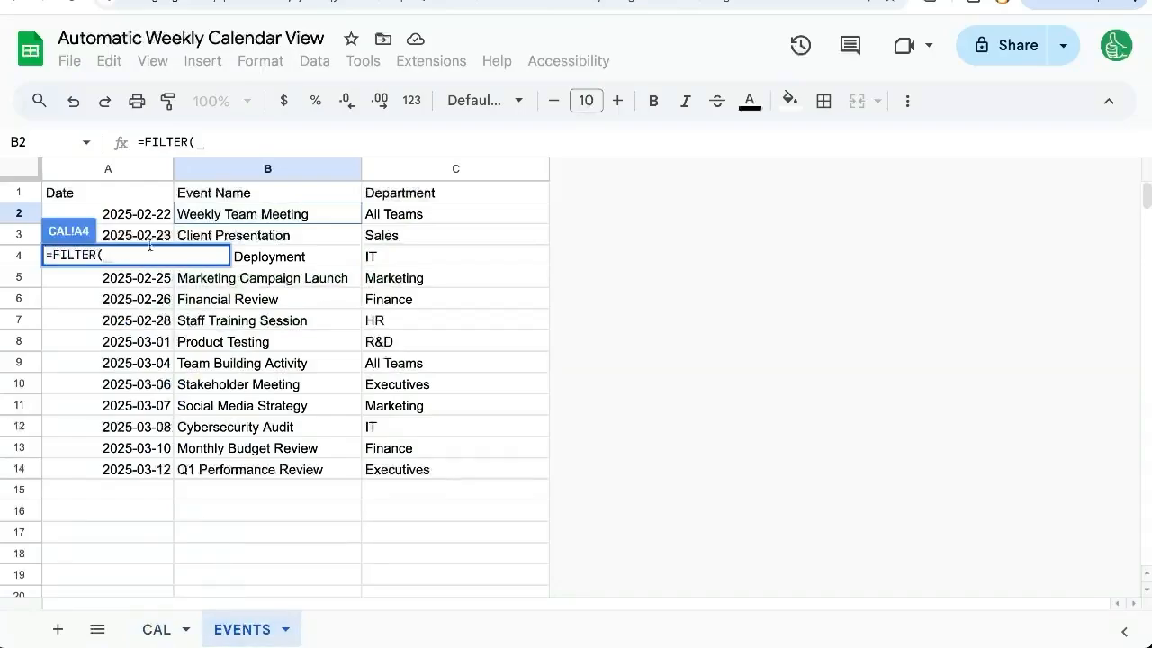
pyautogui.click(223, 170)
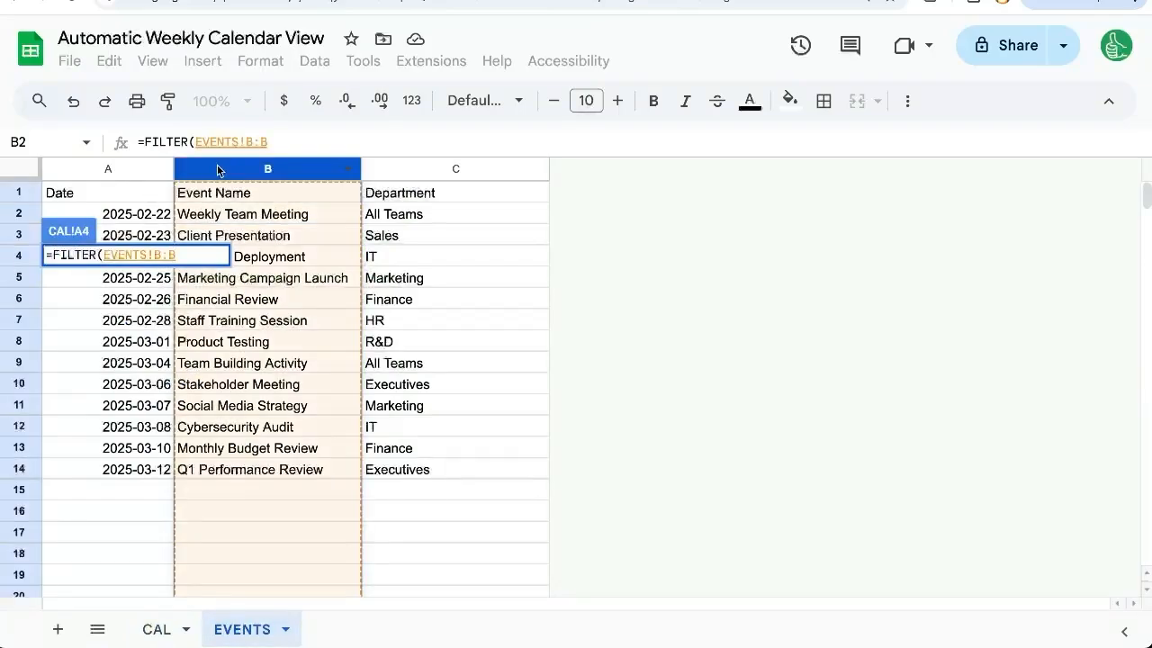
pyautogui.write(',')
pyautogui.click(127, 173)
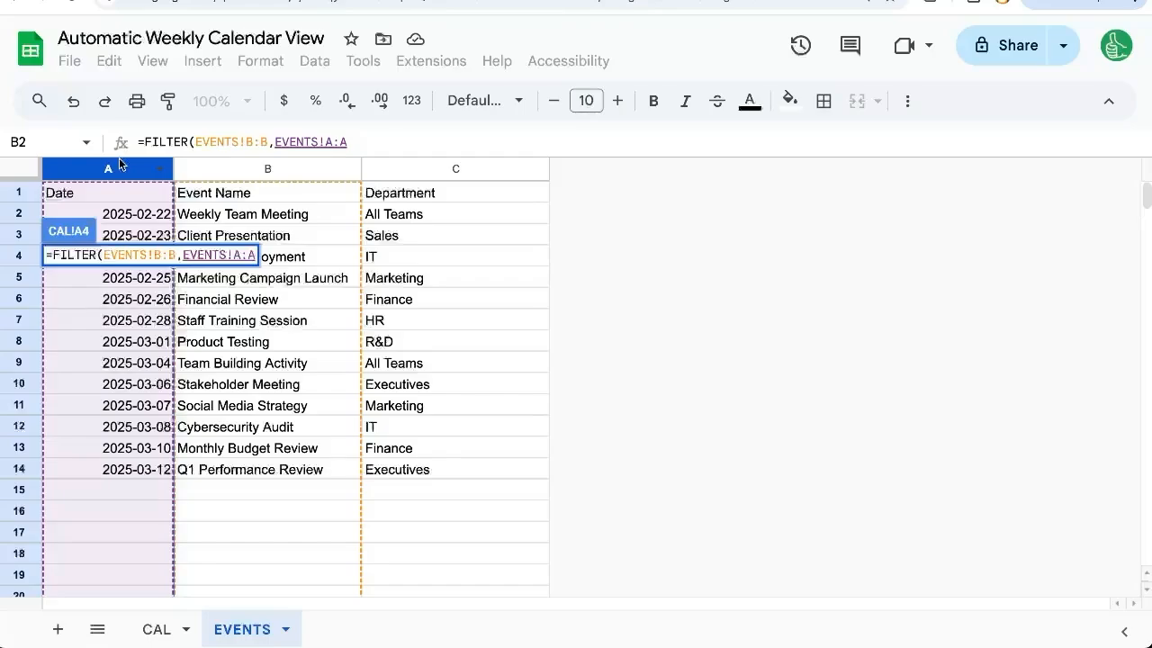
pyautogui.write('=')
pyautogui.click(158, 641)
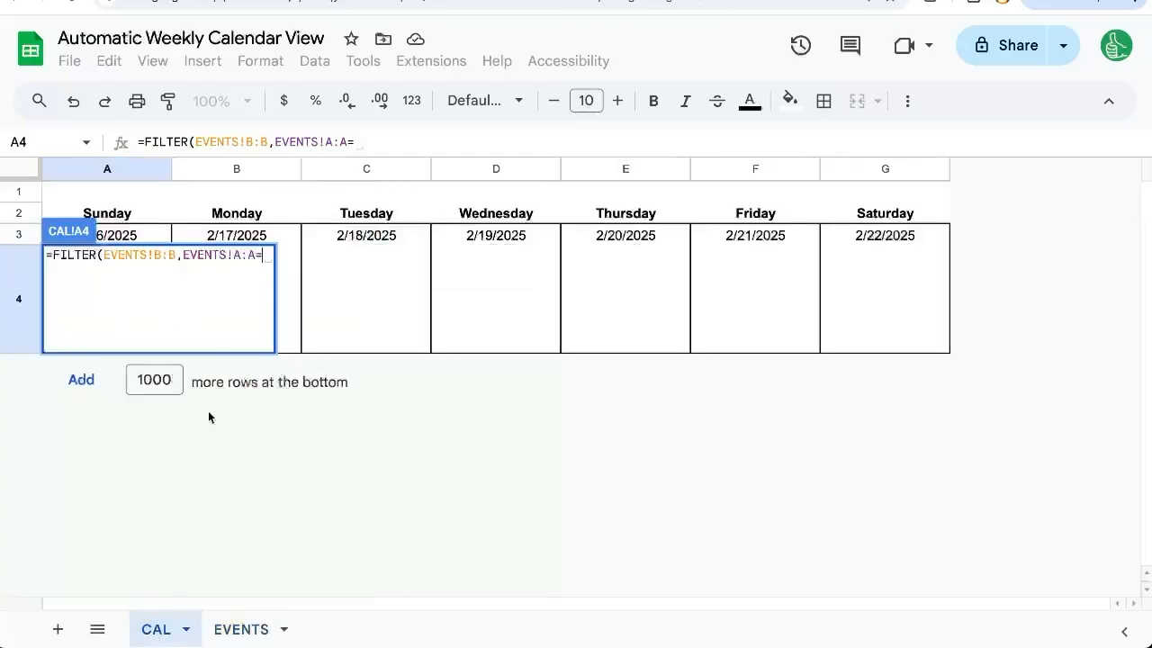
pyautogui.click(136, 237)
pyautogui.press('Return')
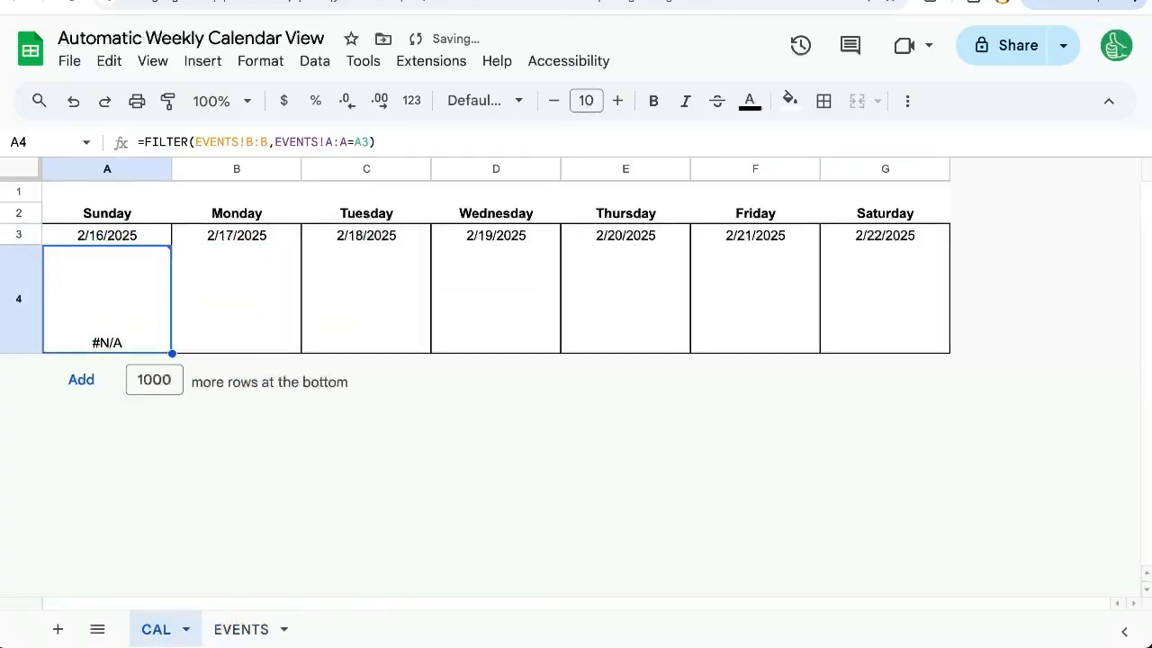
# Try to copy the FILTER formula from A4 across to G4 and inspect Saturday's cell
pyautogui.hotkey('ctrl', 'c')
pyautogui.hotkey('ctrl', 'shift', 'Right')
pyautogui.hotkey('ctrl', 'v')
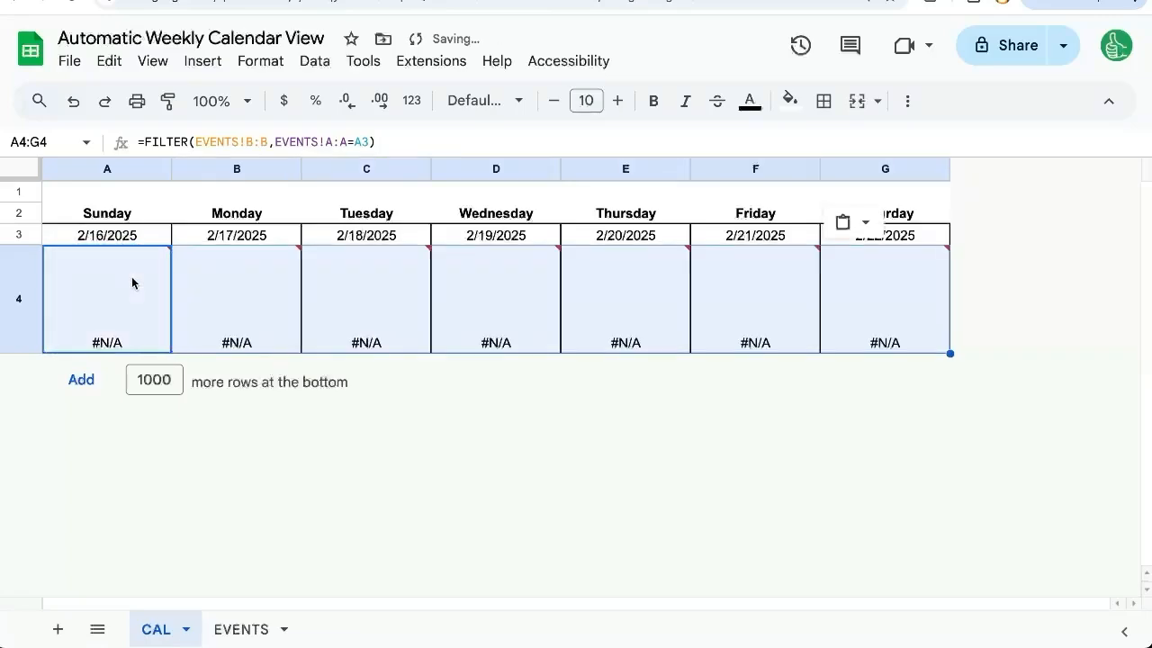
pyautogui.click(887, 241)
pyautogui.click(888, 304)
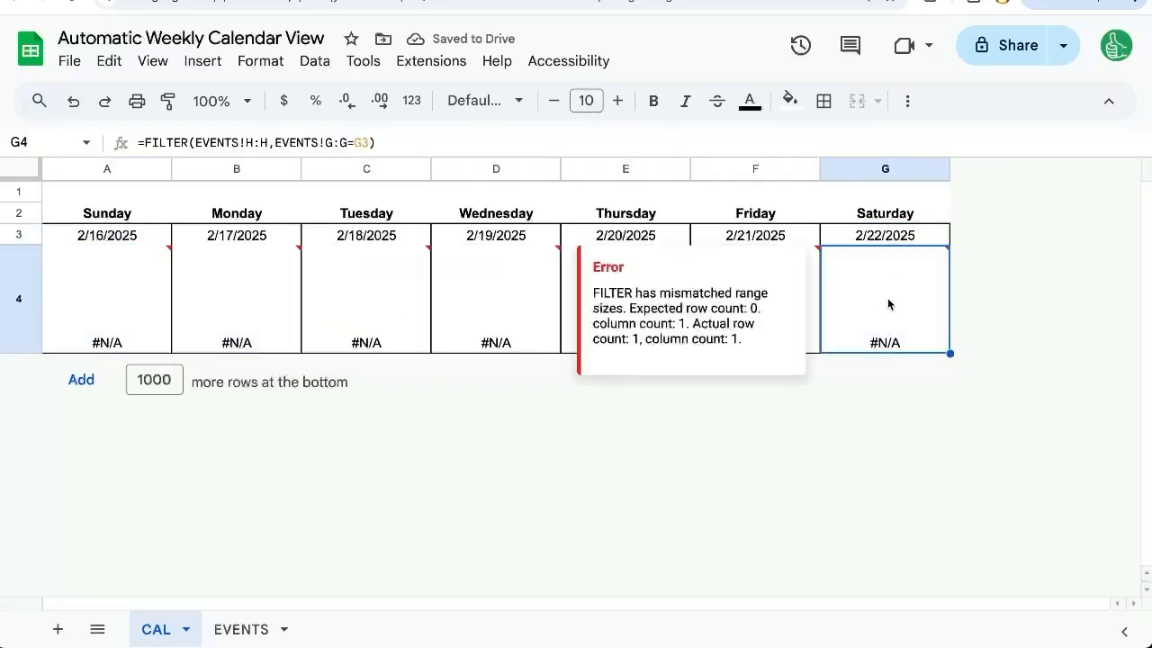
# Lock the EVENTS column references in A4, making the formula =FILTER(EVENTS!$B:$B,EVENTS!$A:$A=A3)
pyautogui.doubleClick(106, 267)
pyautogui.click(155, 254)
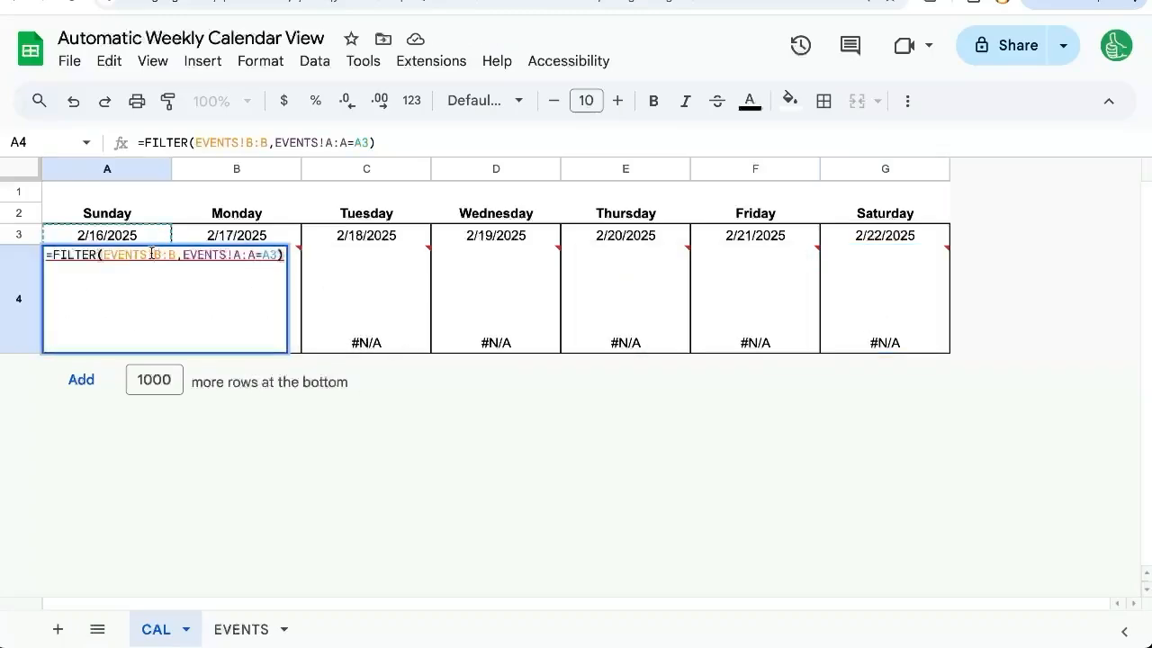
pyautogui.write('$')
pyautogui.press('Right')
pyautogui.press('Right')
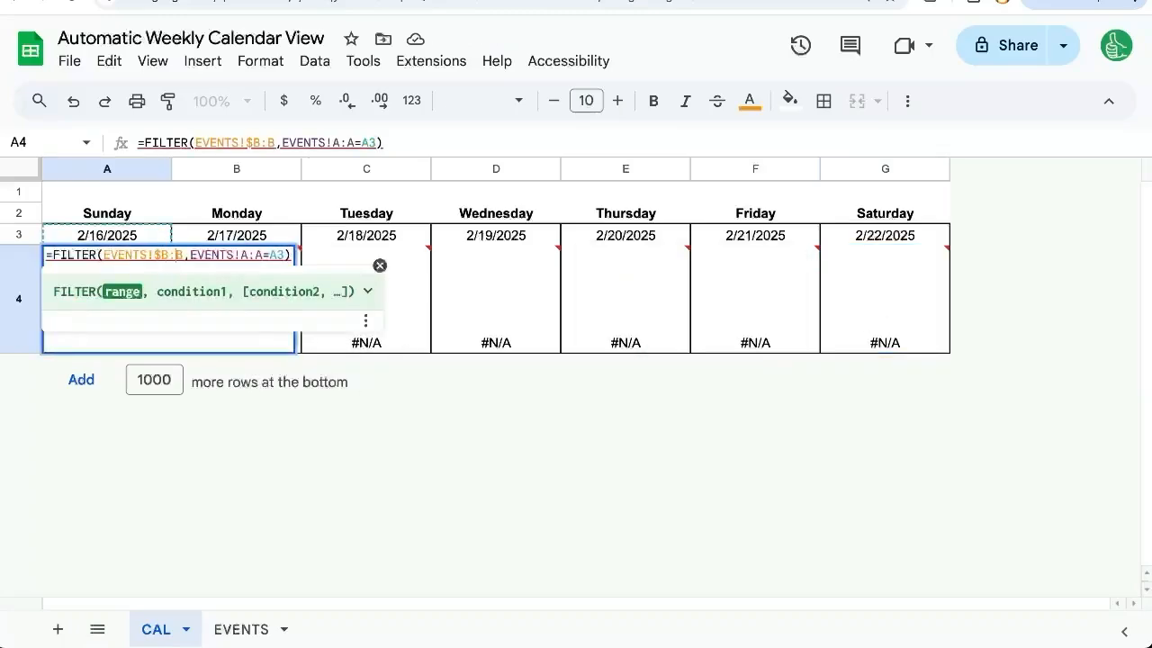
pyautogui.write('$')
pyautogui.press('Right')
pyautogui.press('Right')
pyautogui.press('Right')
pyautogui.press('Right')
pyautogui.press('Right')
pyautogui.press('Right')
pyautogui.write('$')
pyautogui.press('Right')
pyautogui.press('Right')
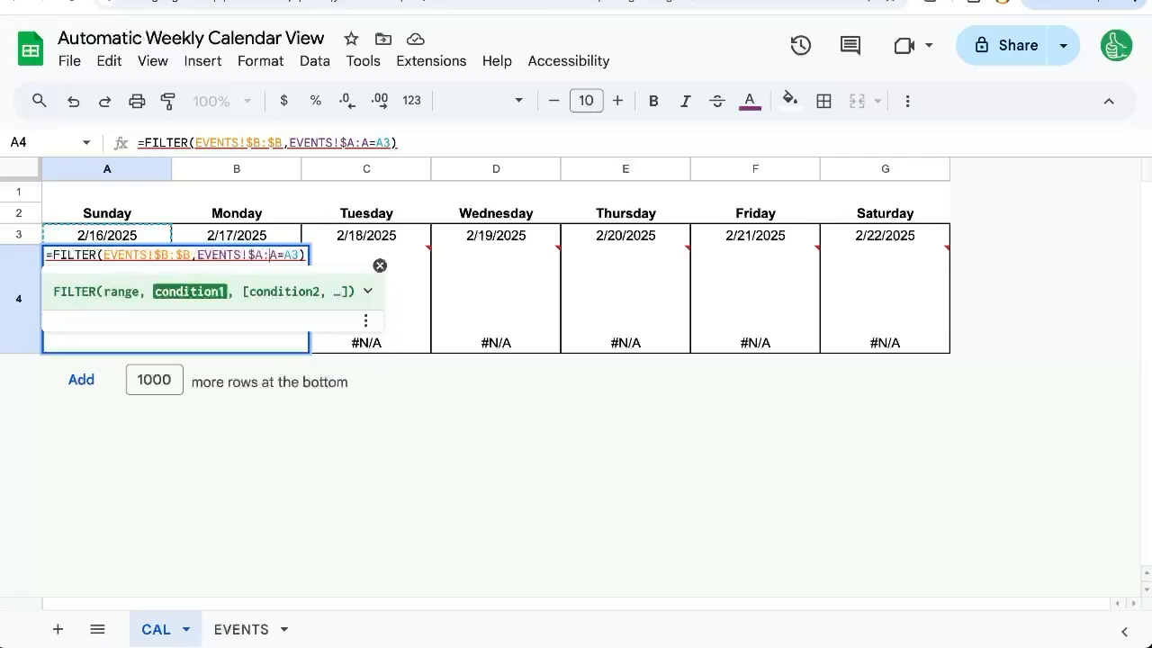
pyautogui.write('$')
pyautogui.press('Return')
# Copy the formula with locked column references from A4 across to G4 and inspect Friday's cell
pyautogui.hotkey('ctrl', 'c')
pyautogui.hotkey('ctrl', 'shift', 'Right')
pyautogui.hotkey('ctrl', 'v')
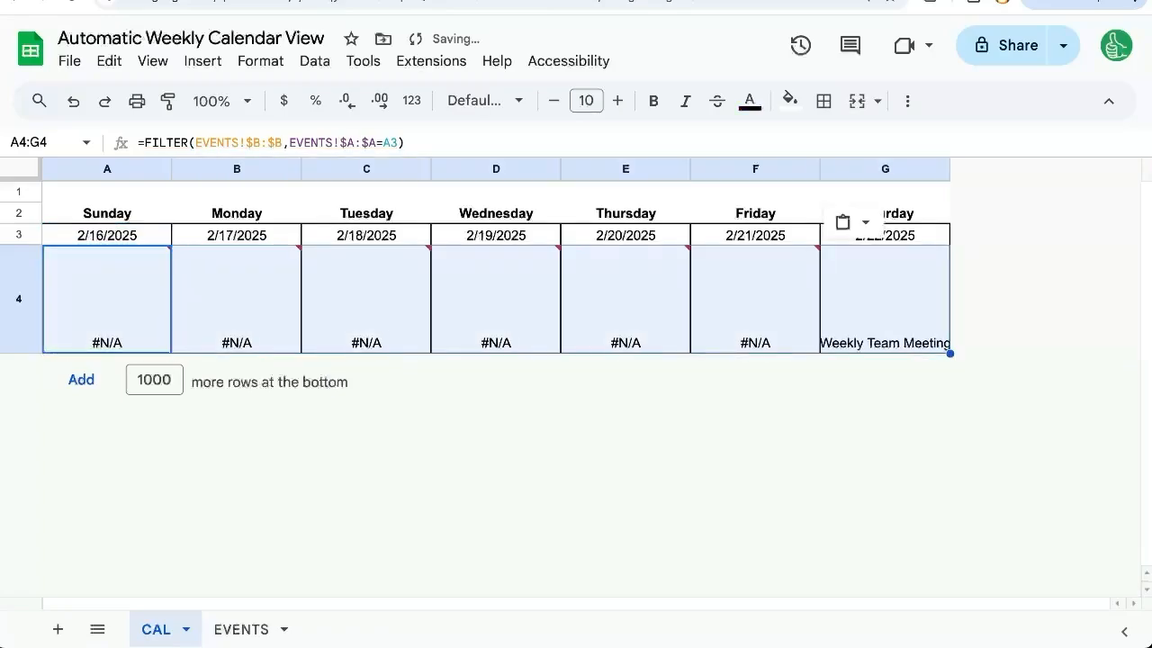
pyautogui.click(723, 315)
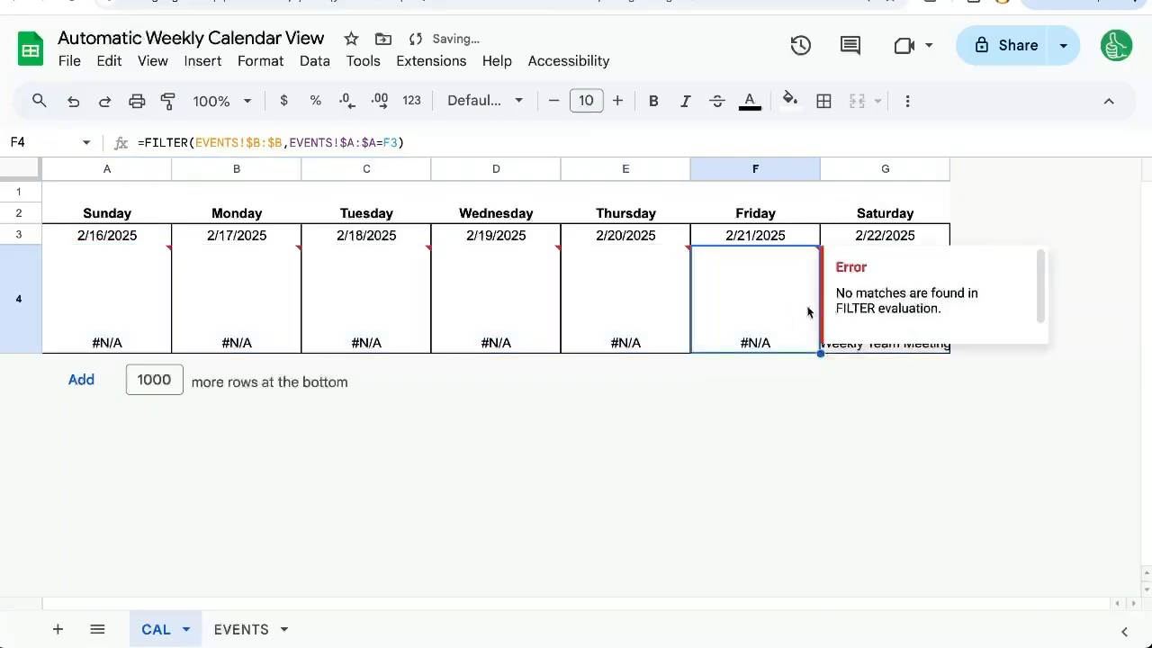
# Wrap the A4 formula in IFNA with an empty fallback: =IFNA(FILTER(EVENTS!$B:$B,EVENTS!$A:$A=A3),)
pyautogui.click(119, 297)
pyautogui.doubleClick(118, 290)
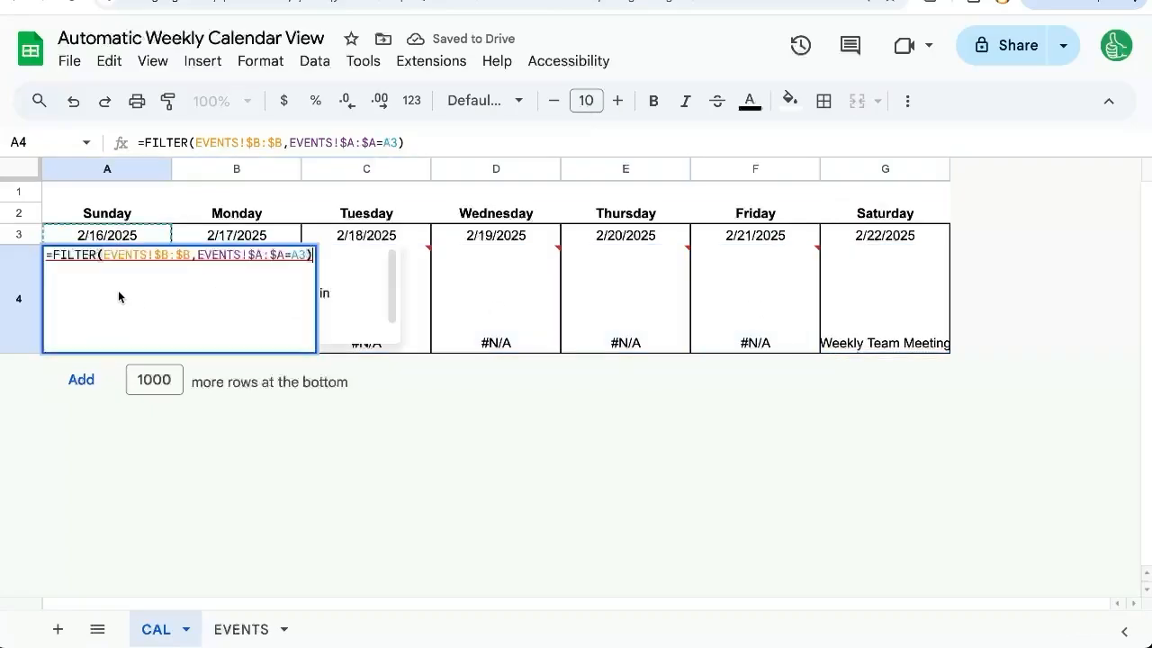
pyautogui.press('Home')
pyautogui.press('Right')
pyautogui.write('IFNA(')
pyautogui.press('End')
pyautogui.write(',)')
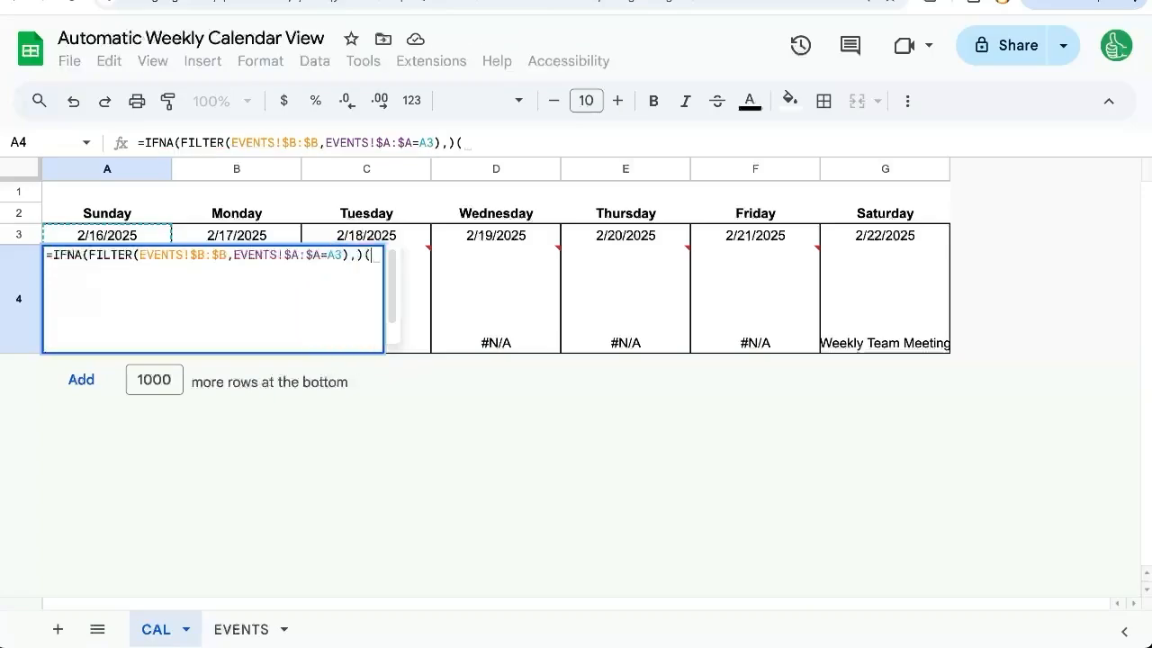
pyautogui.press('Return')
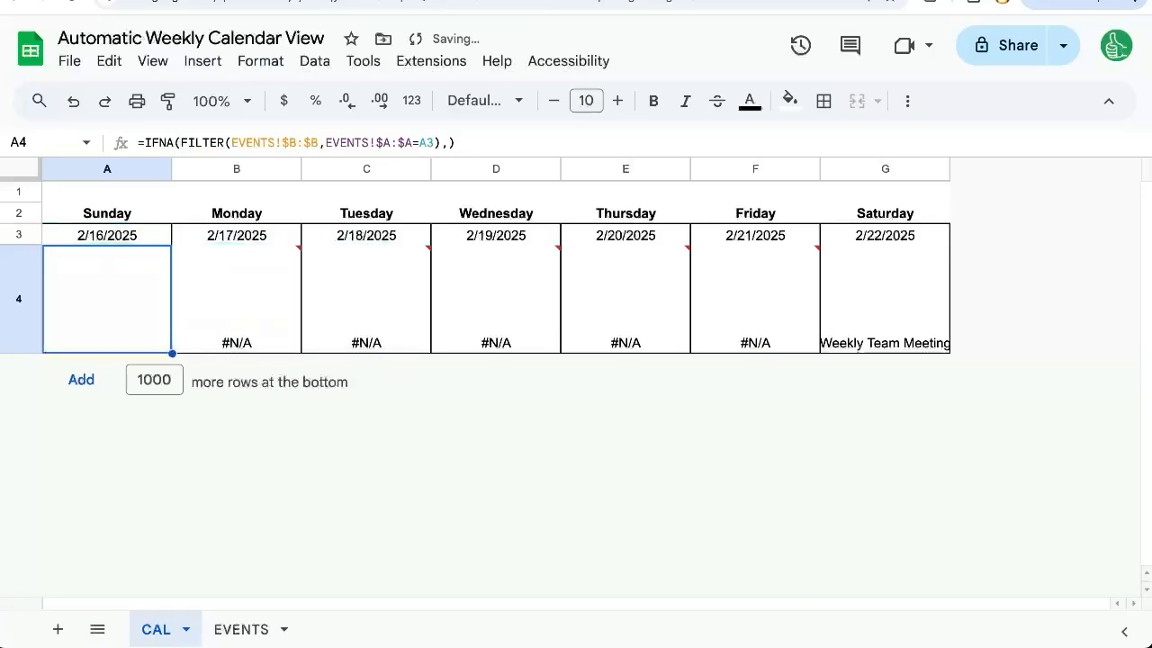
# Copy the IFNA formula from A4 across to G4 and widen columns A to G further
pyautogui.hotkey('ctrl', 'c')
pyautogui.hotkey('ctrl', 'shift', 'Right')
pyautogui.hotkey('ctrl', 'v')
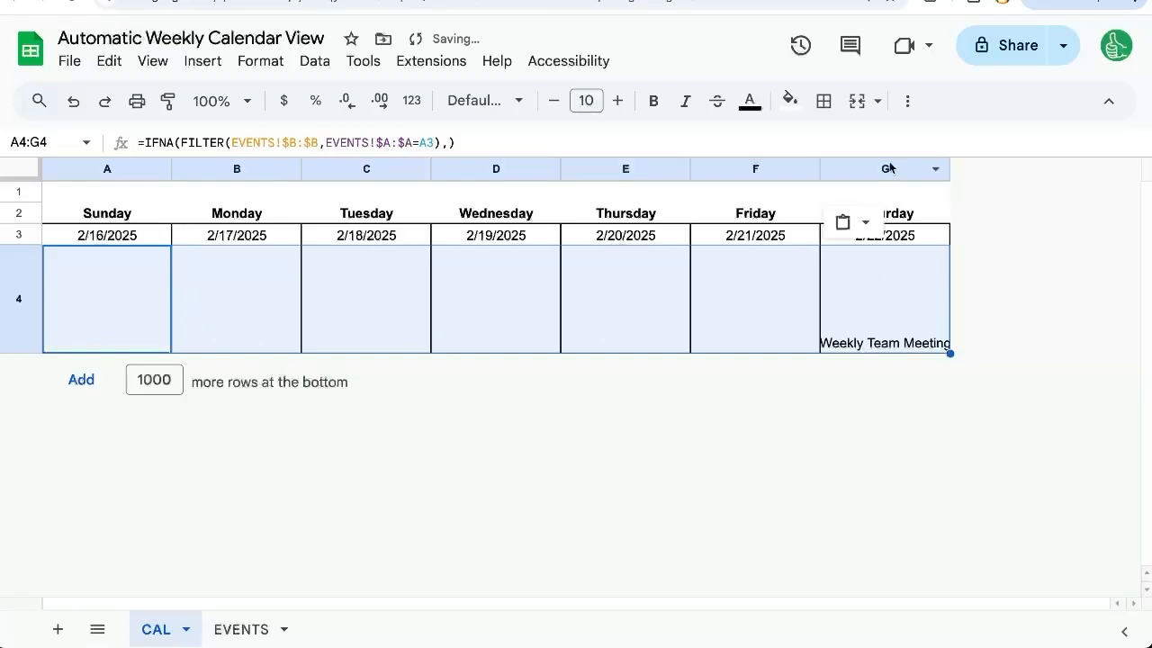
pyautogui.moveTo(887, 168); pyautogui.dragTo(203, 166)
# Change the Client Presentation date in the EVENTS sheet to 2025-02-22 and check the Saturday column in the CAL sheet
pyautogui.click(245, 629)
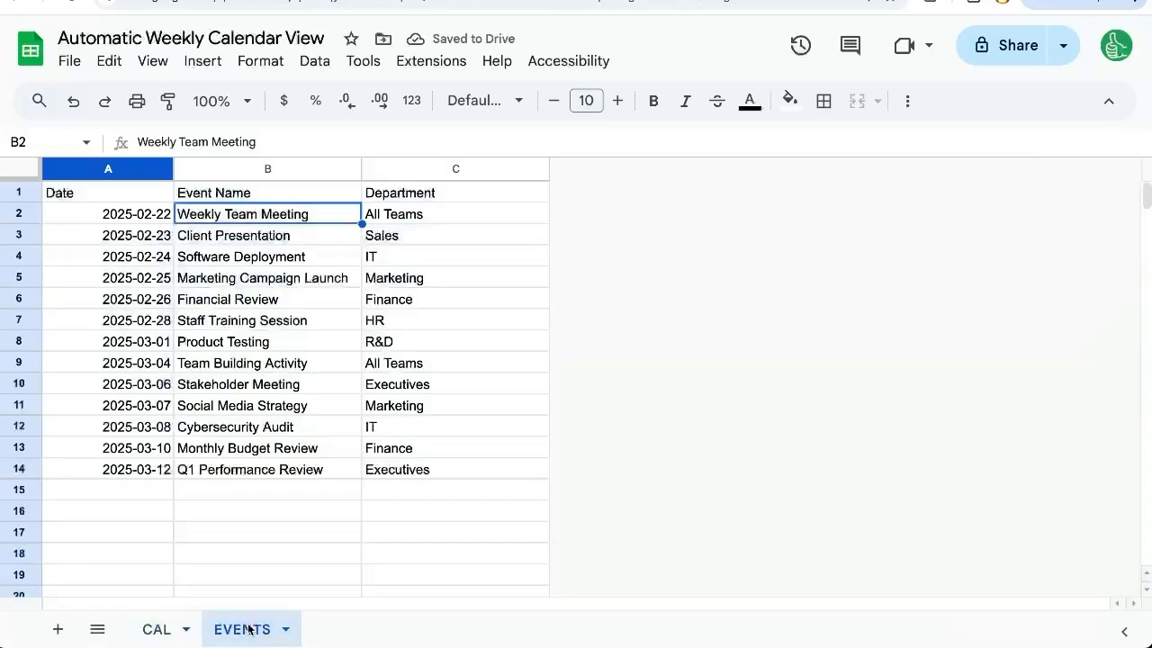
pyautogui.doubleClick(159, 243)
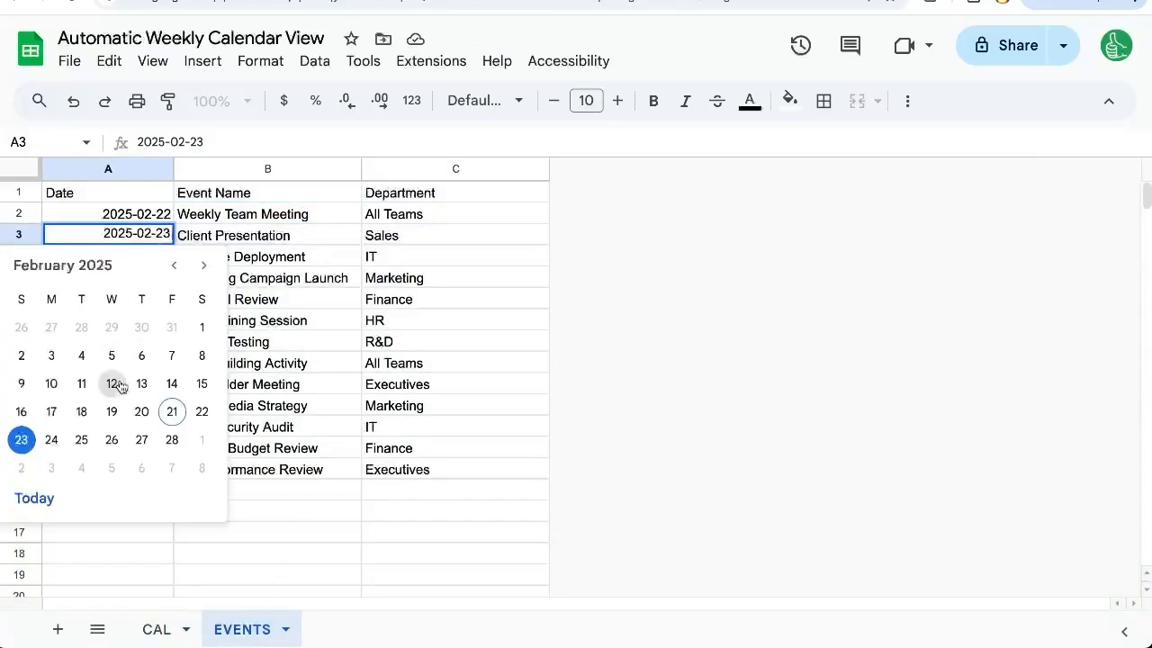
pyautogui.click(201, 413)
pyautogui.click(151, 630)
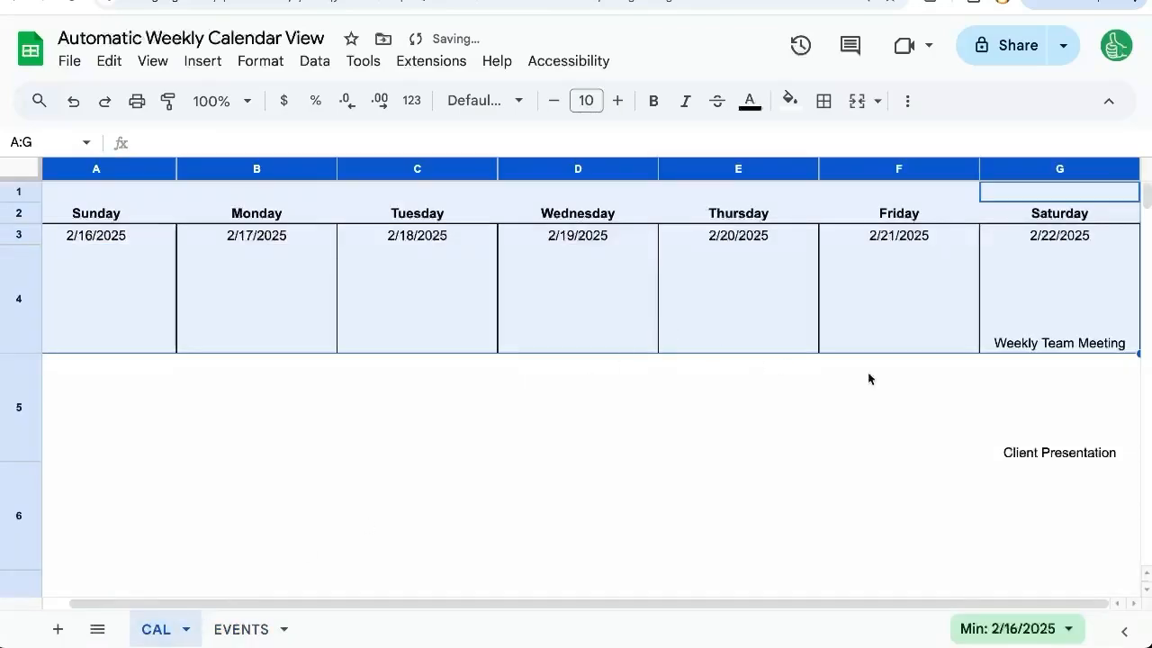
pyautogui.click(1052, 378)
pyautogui.click(1050, 543)
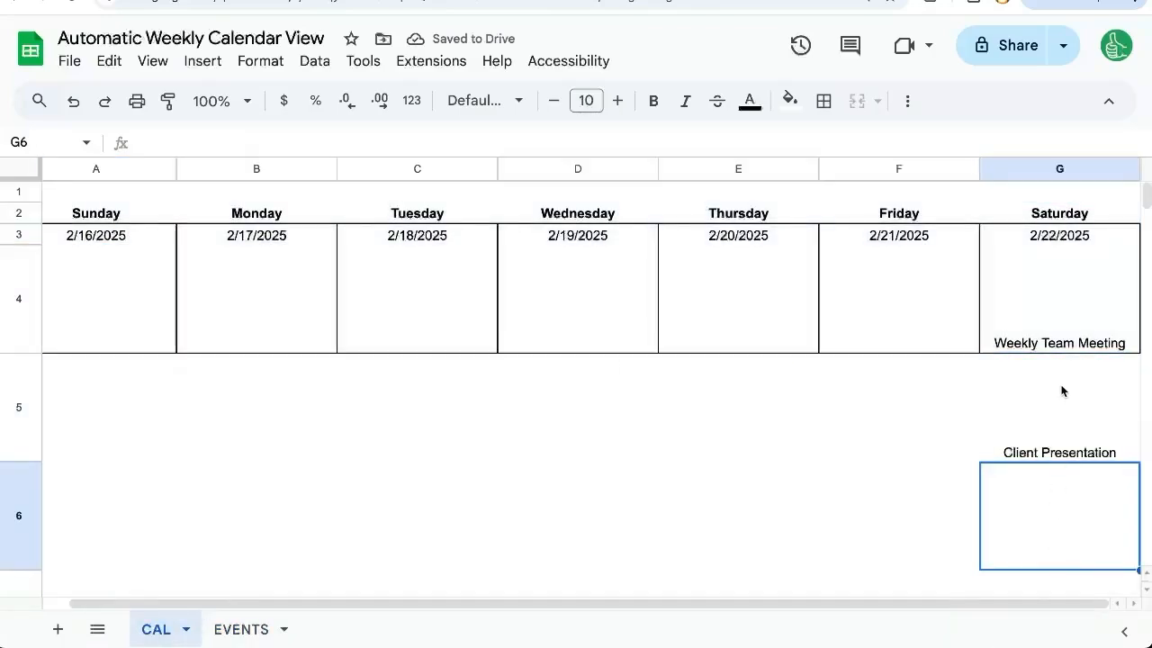
# Wrap the A4 formula in JOIN with a line break as the delimiter, and copy it across to G4
pyautogui.click(1061, 390)
pyautogui.click(1053, 494)
pyautogui.hscroll(-1, 126, 316)
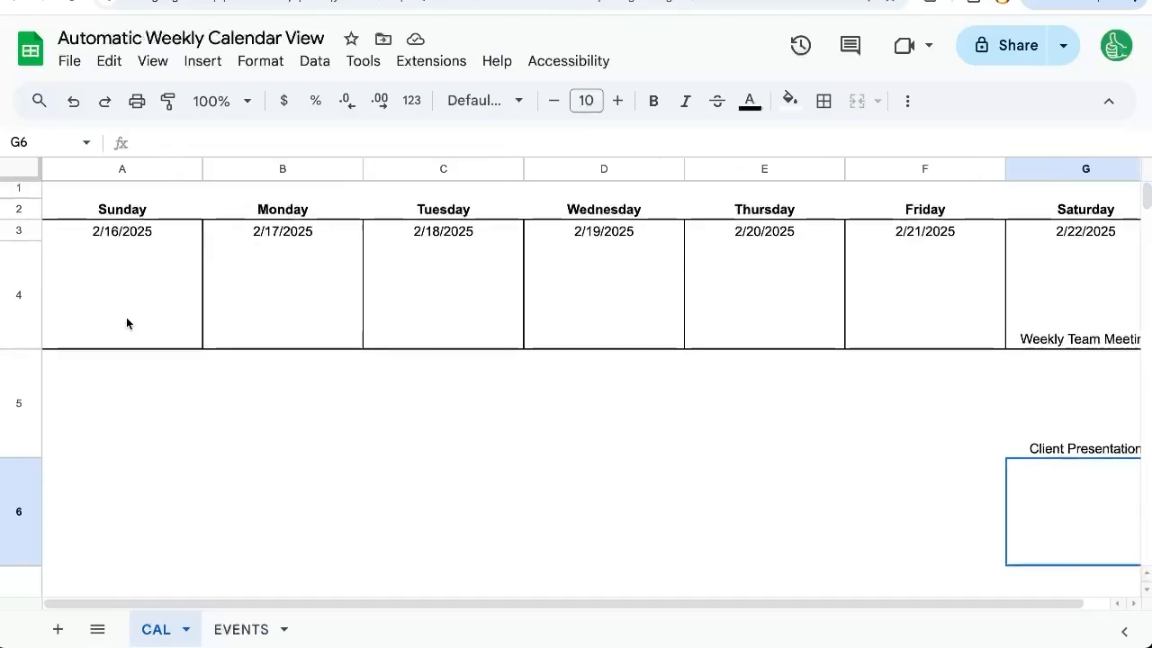
pyautogui.doubleClick(126, 317)
pyautogui.click(52, 252)
pyautogui.write('OJ')
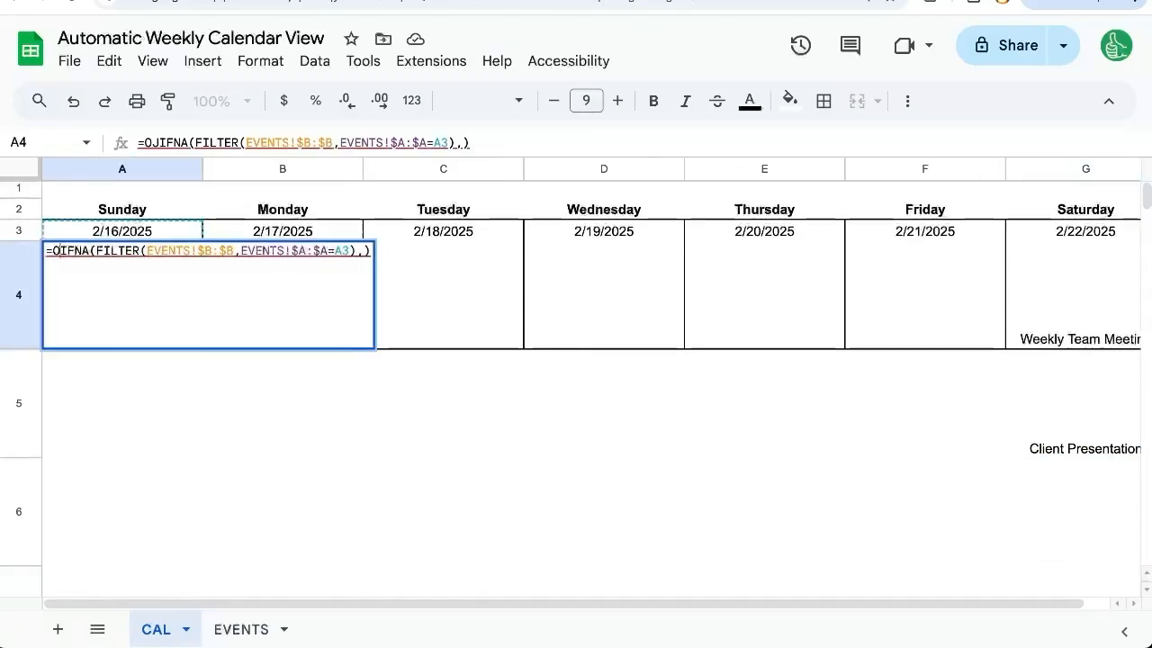
pyautogui.write('IN("",')
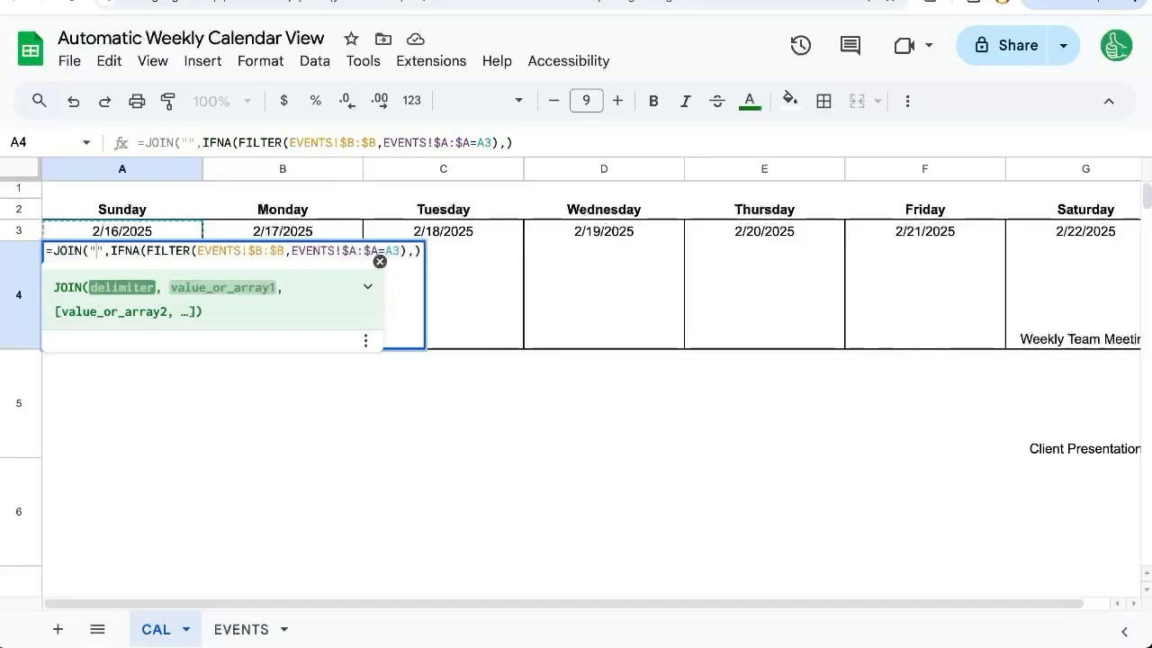
pyautogui.press('Left')
pyautogui.press('Left')
pyautogui.hotkey('ctrl', 'Return')
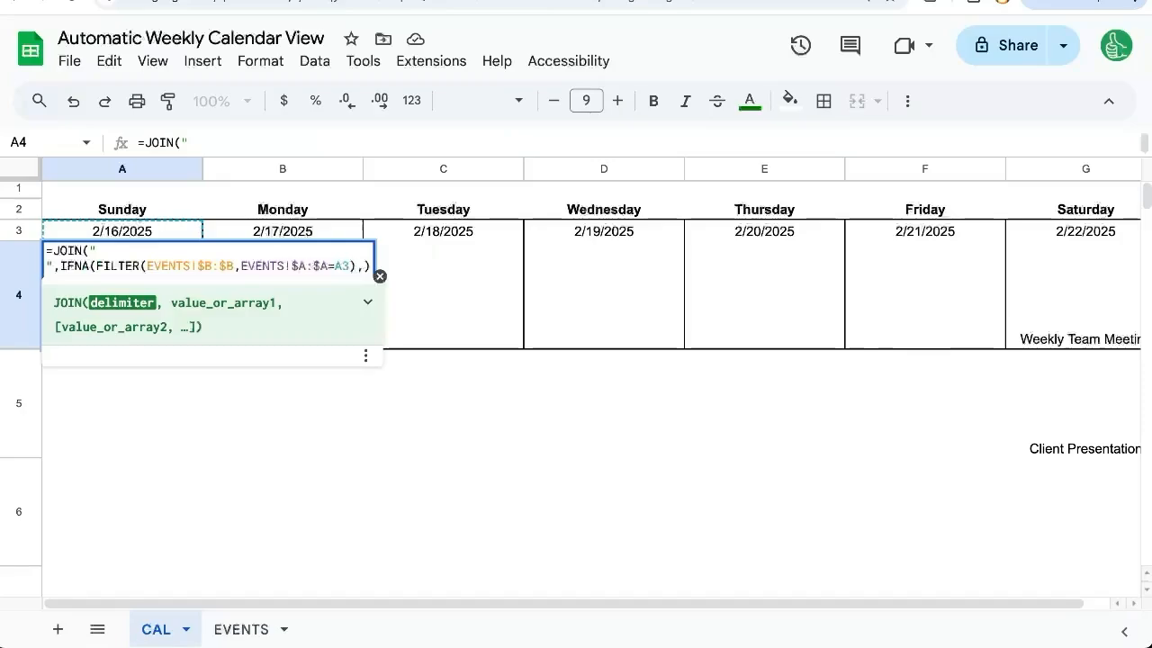
pyautogui.press('Return')
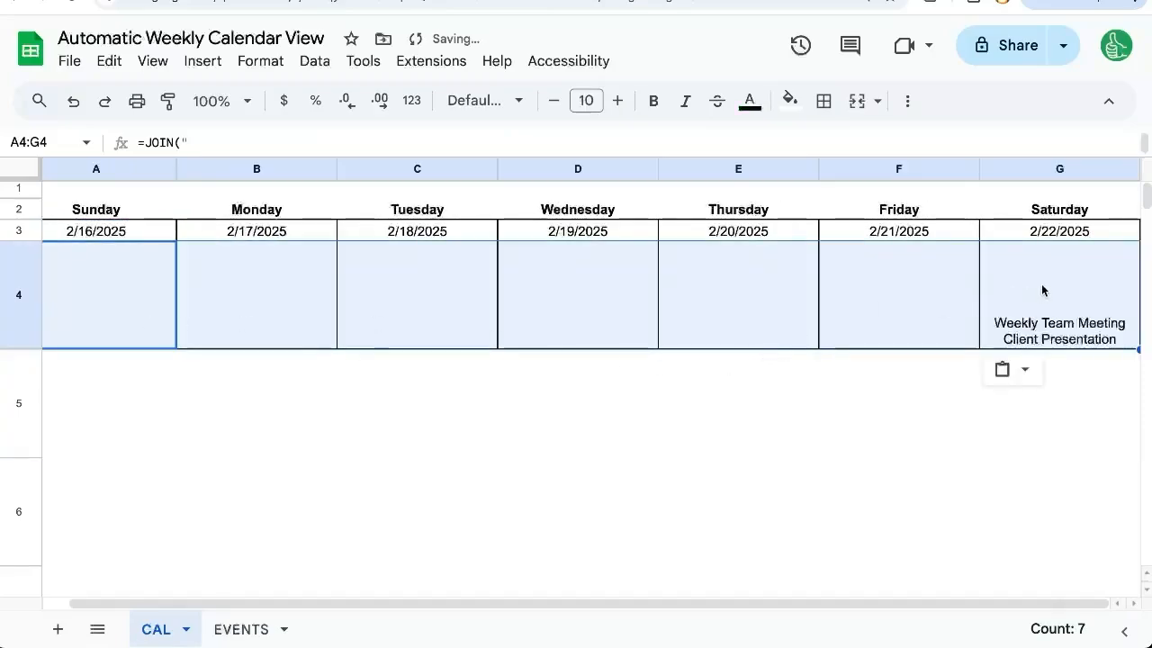
pyautogui.click(1042, 289)
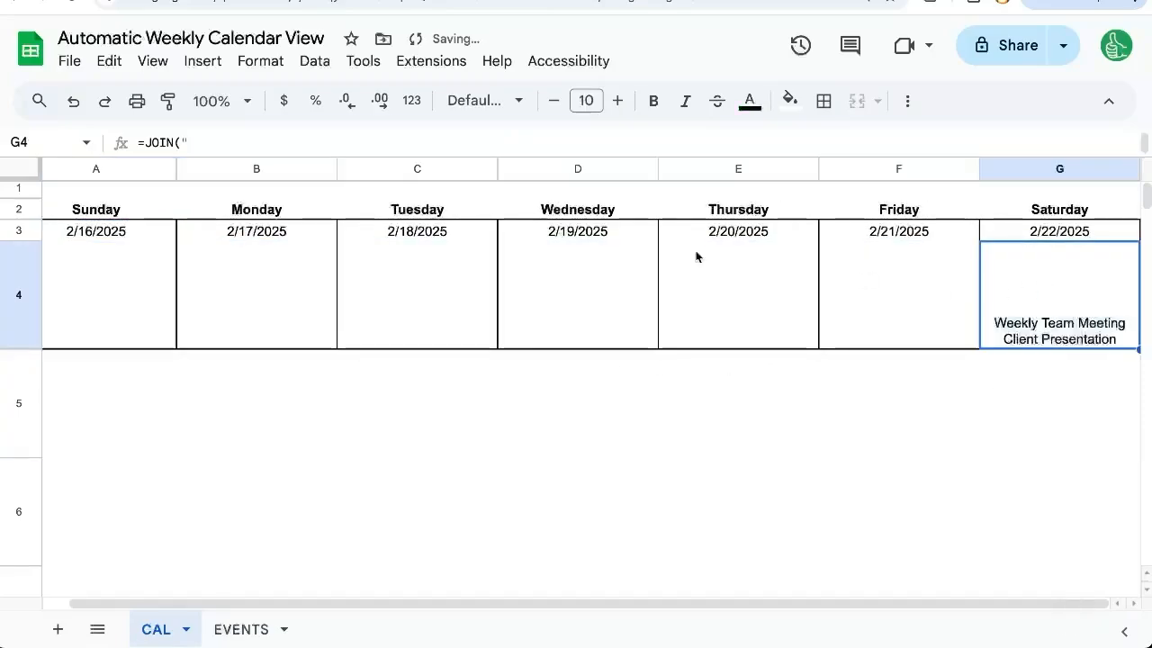
# Align the event cells A4:G4 vertically to the middle
pyautogui.hscroll(-1, 152, 309)
pyautogui.keyDown('shift'); pyautogui.click(152, 310); pyautogui.keyUp('shift')
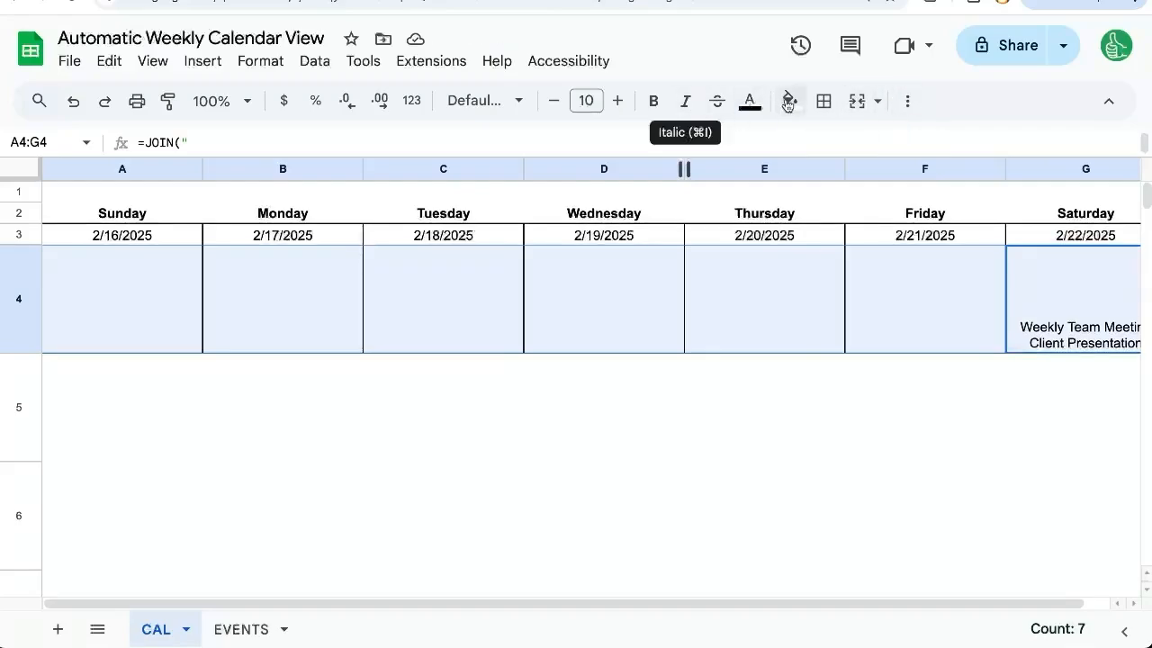
pyautogui.click(908, 101)
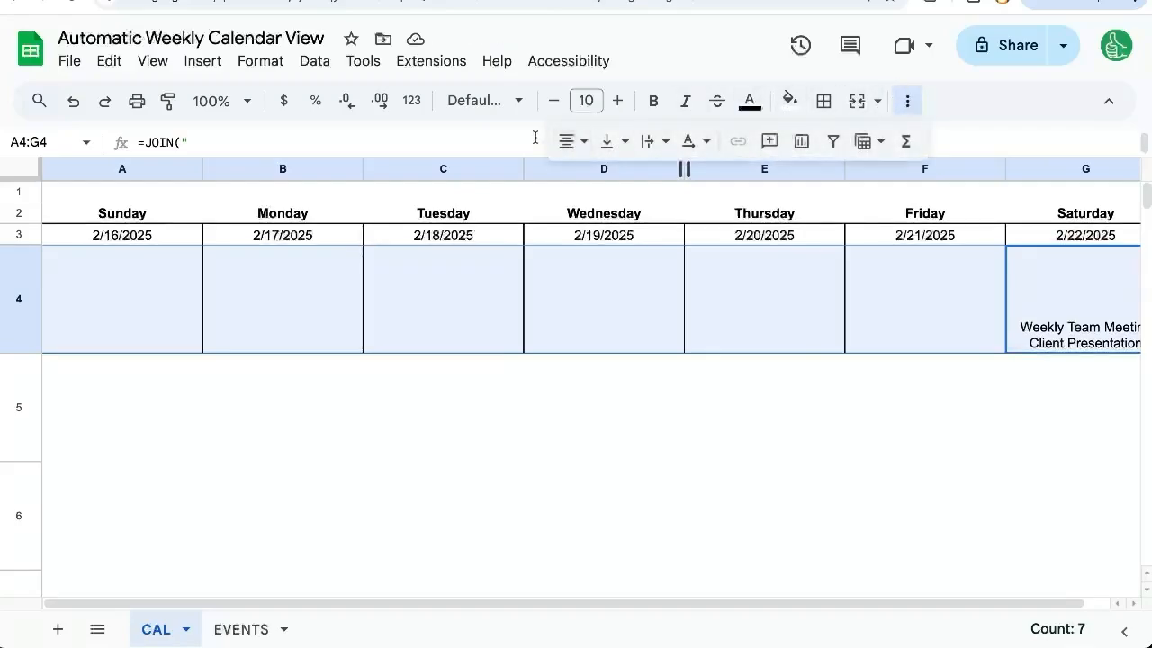
pyautogui.click(607, 142)
pyautogui.click(648, 180)
# Set the font of the whole CAL sheet, columns A to G, to Quicksand
pyautogui.hotkey('ctrl', 'a')
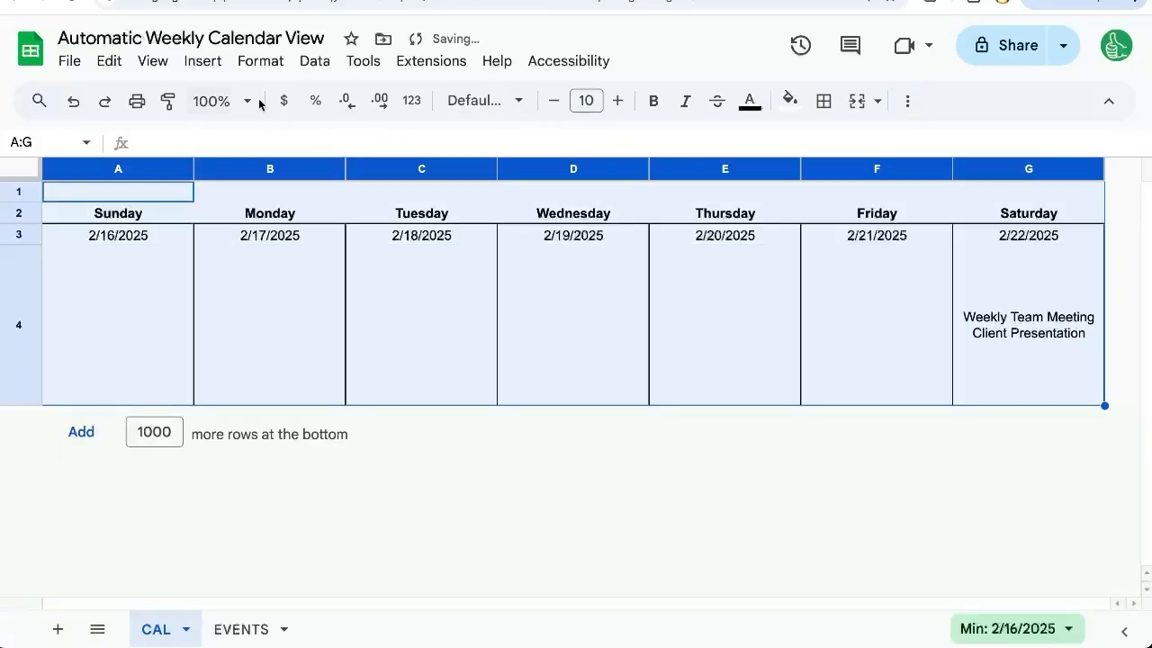
pyautogui.click(514, 99)
pyautogui.click(509, 301)
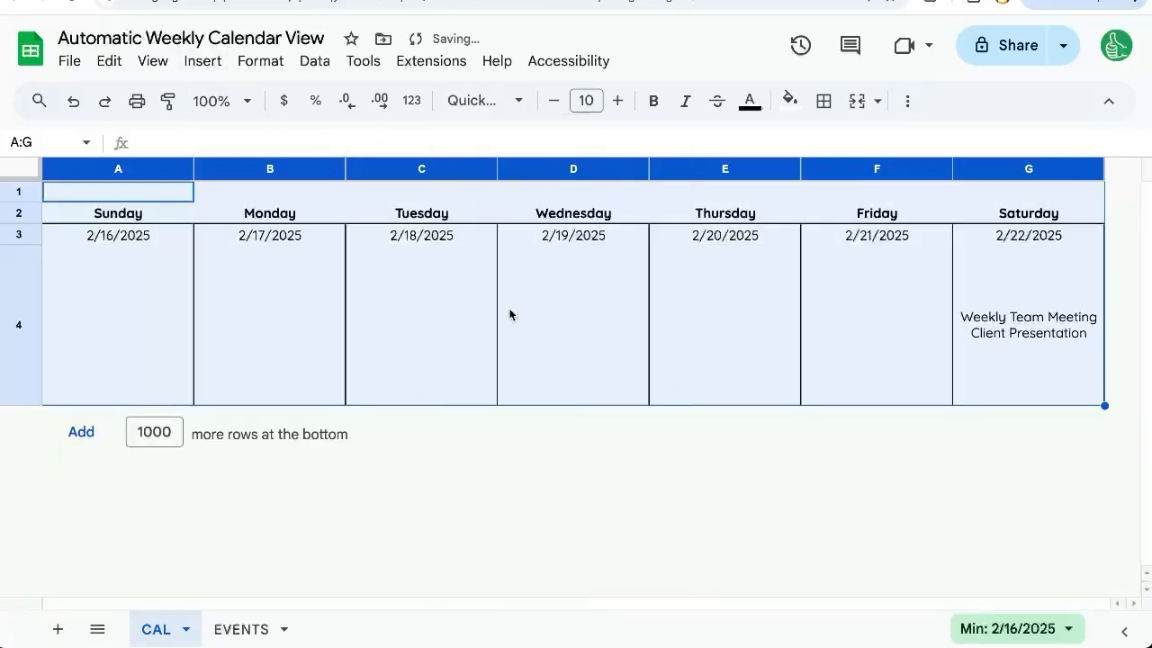
pyautogui.click(292, 282)
pyautogui.moveTo(154, 219); pyautogui.dragTo(1029, 233)
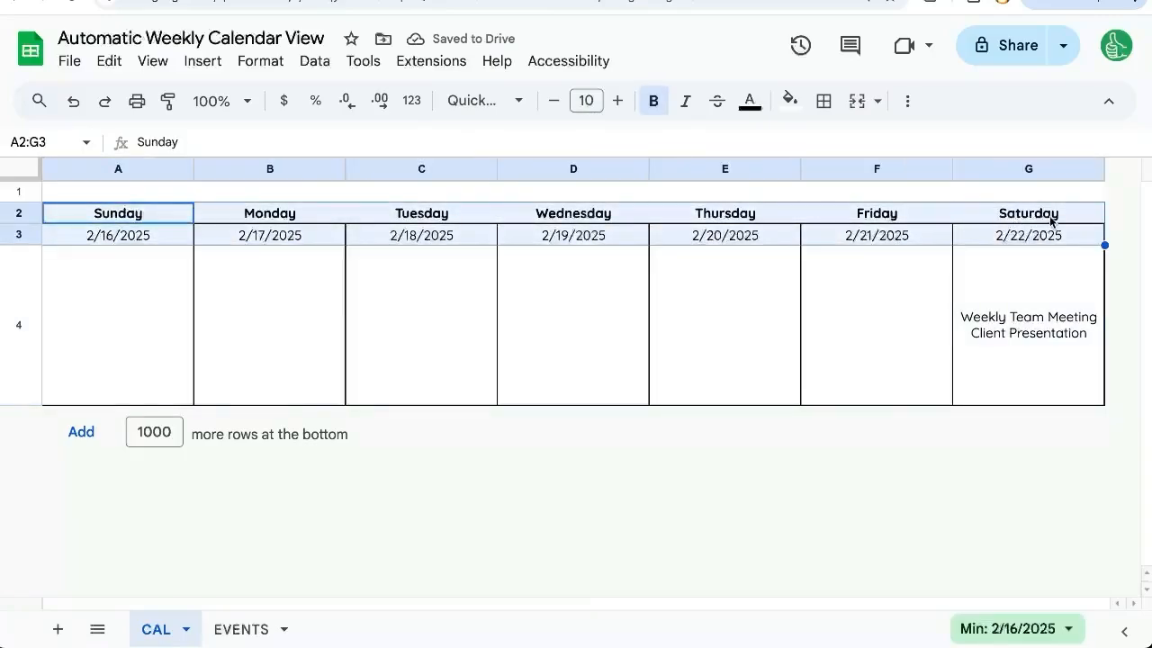
pyautogui.hotkey('ctrl', 'c')
pyautogui.press('Escape')
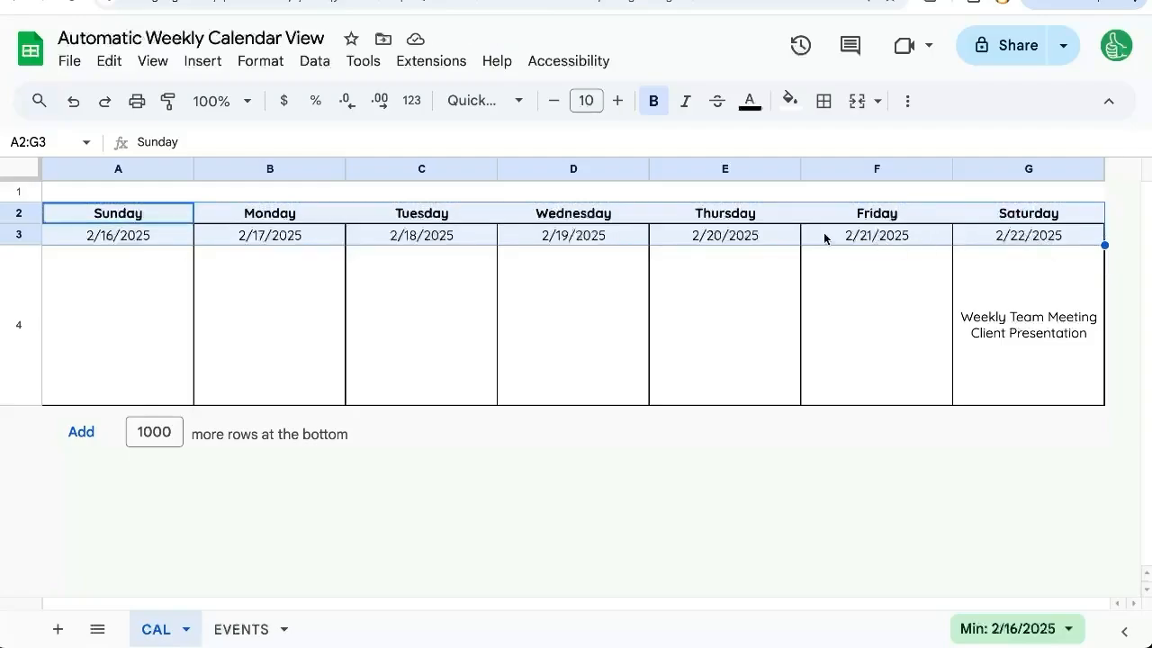
# Start a conditional format rule for the dates in A3:G3 with the condition Date is today
pyautogui.click(11, 234)
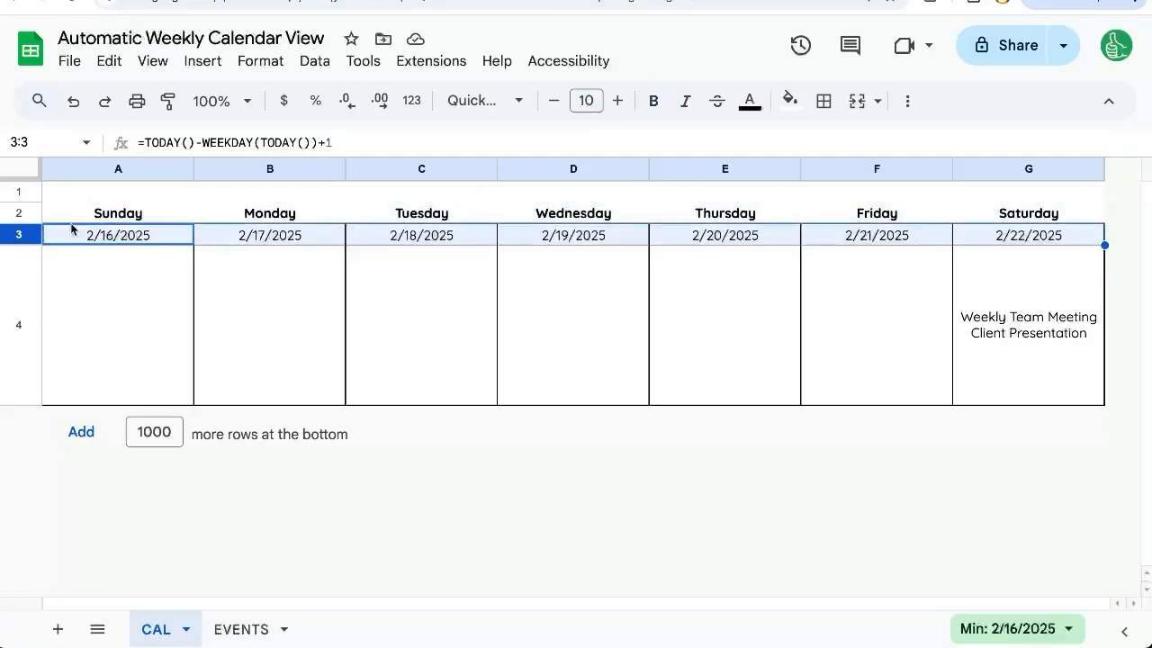
pyautogui.click(259, 59)
pyautogui.click(351, 467)
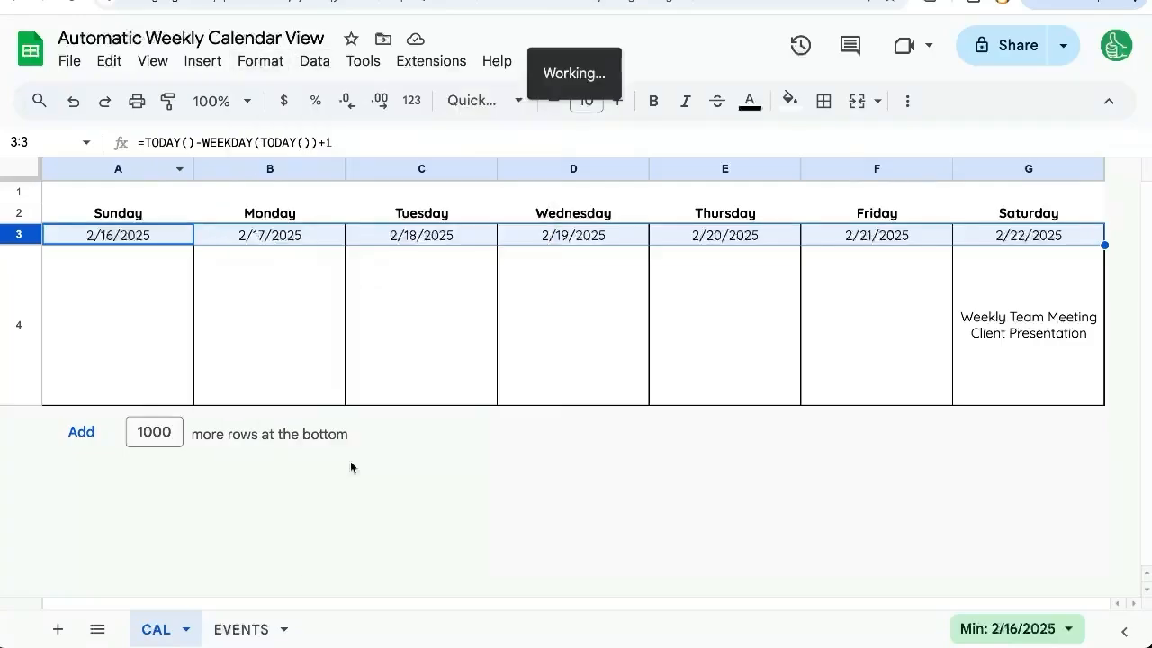
pyautogui.click(932, 378)
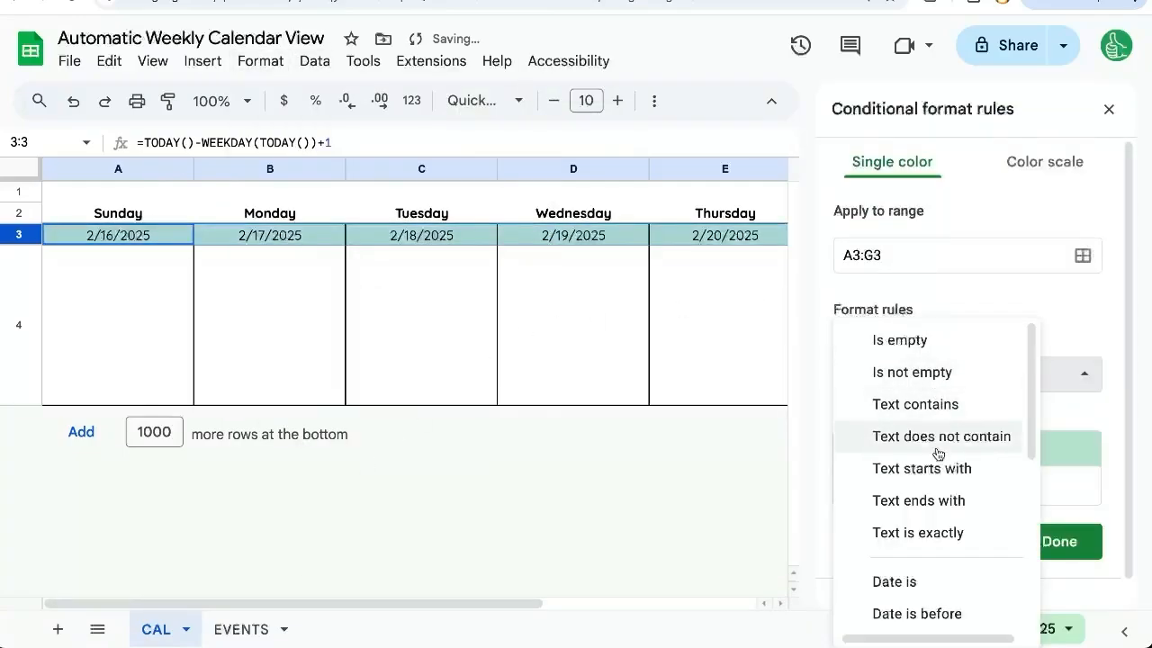
pyautogui.scroll(-3, 938, 450)
pyautogui.click(950, 372)
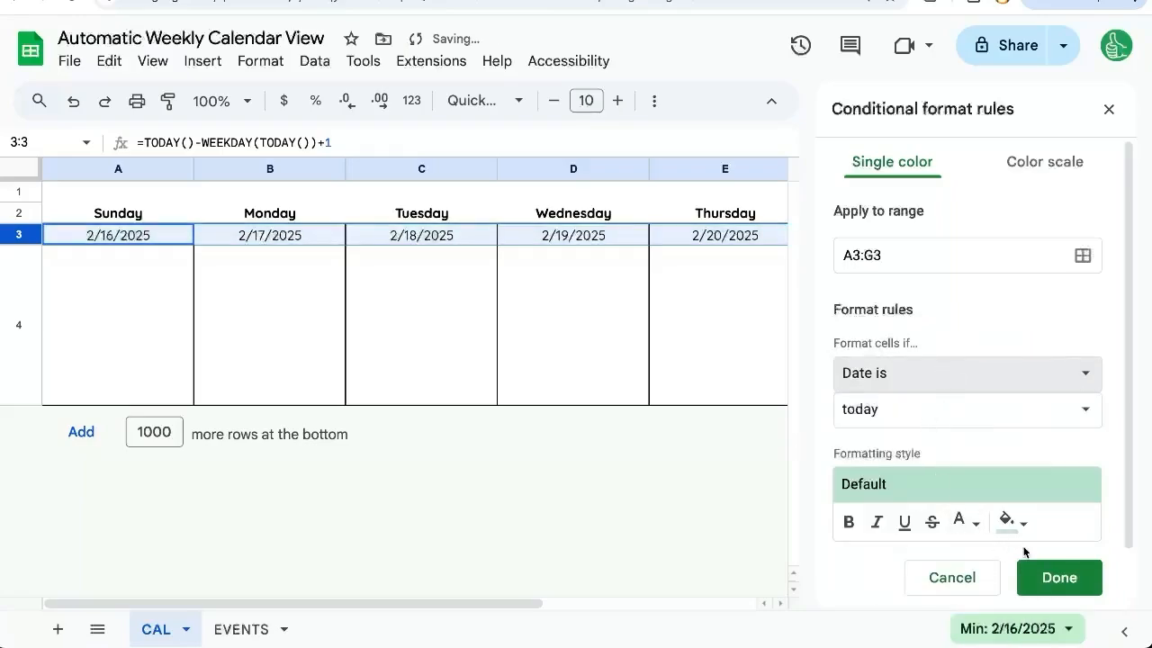
# Give the today rule a black fill with white text, save it and check Friday's highlighted date
pyautogui.click(1009, 522)
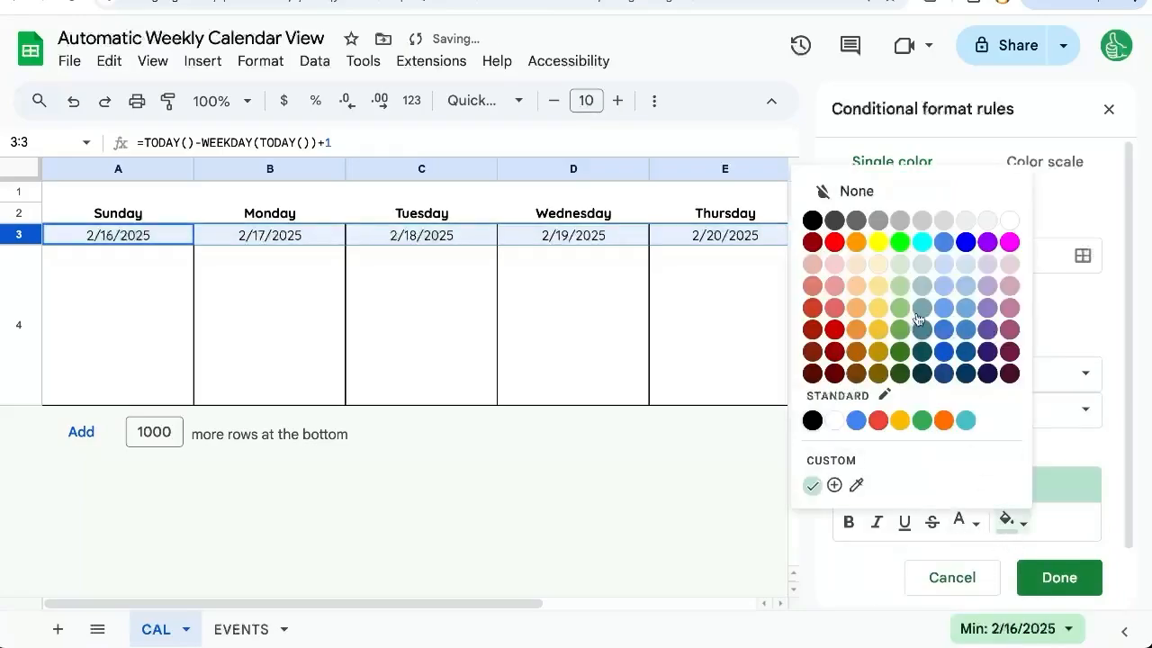
pyautogui.click(813, 220)
pyautogui.click(965, 522)
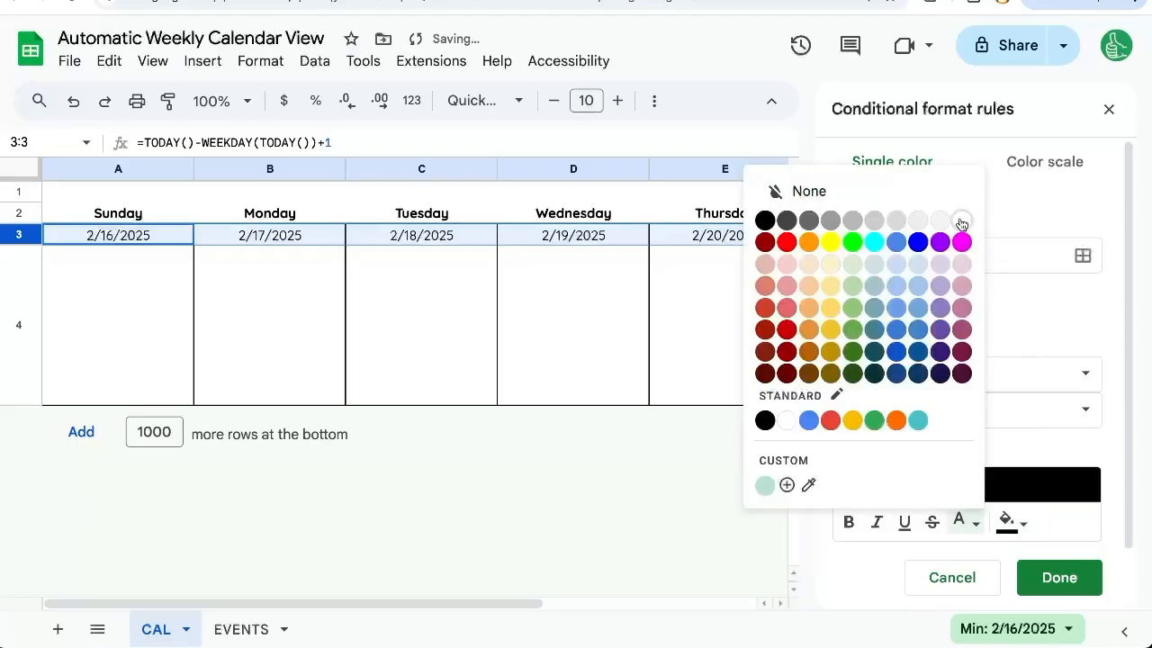
pyautogui.click(959, 225)
pyautogui.hscroll(3, 617, 293)
pyautogui.click(1035, 577)
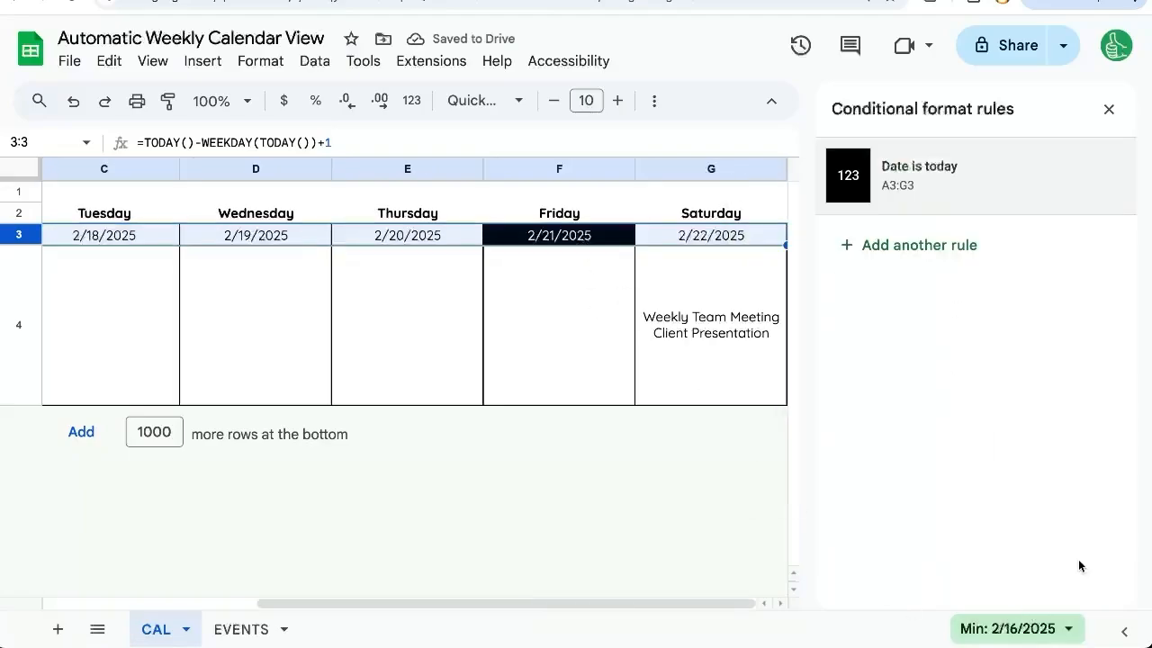
pyautogui.click(1109, 111)
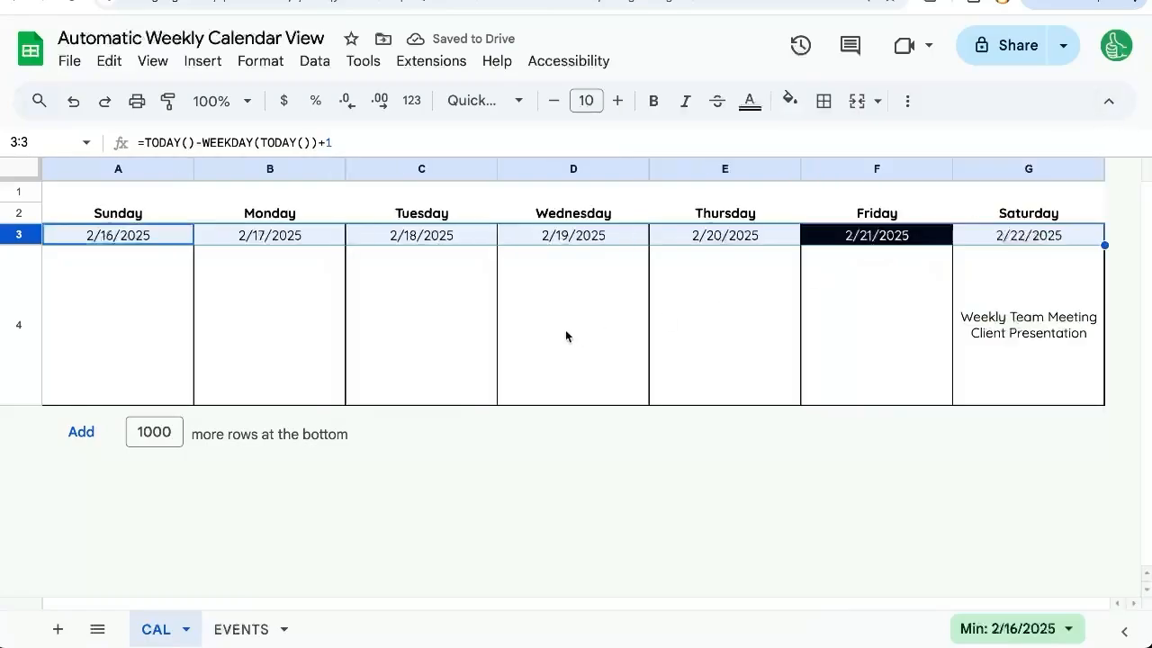
pyautogui.click(915, 236)
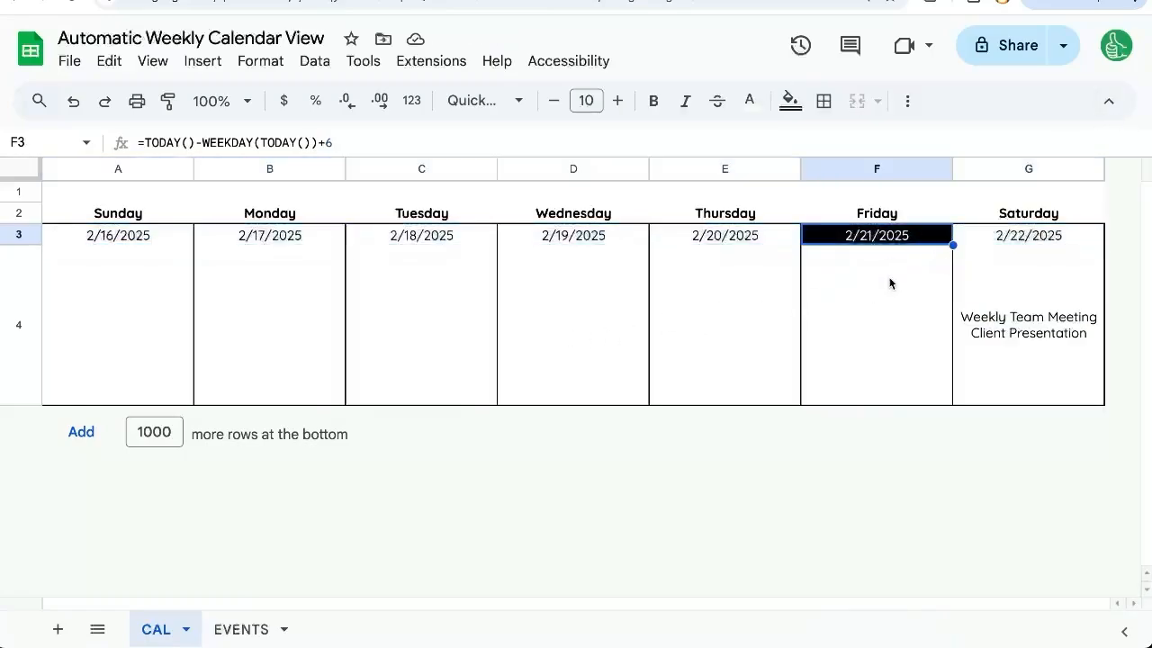
pyautogui.click(902, 302)
pyautogui.click(1036, 302)
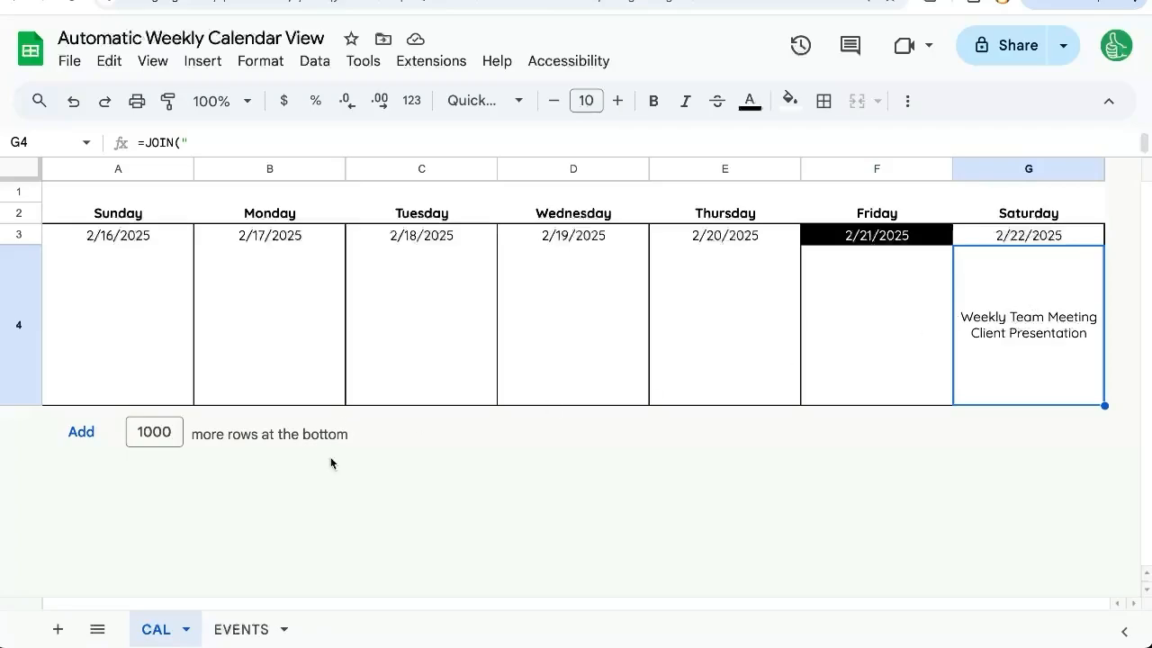
# Change the Software Deployment and Marketing Campaign Launch dates in EVENTS to 2025-02-21 and check Friday's cell in CAL
pyautogui.click(240, 628)
pyautogui.click(137, 263)
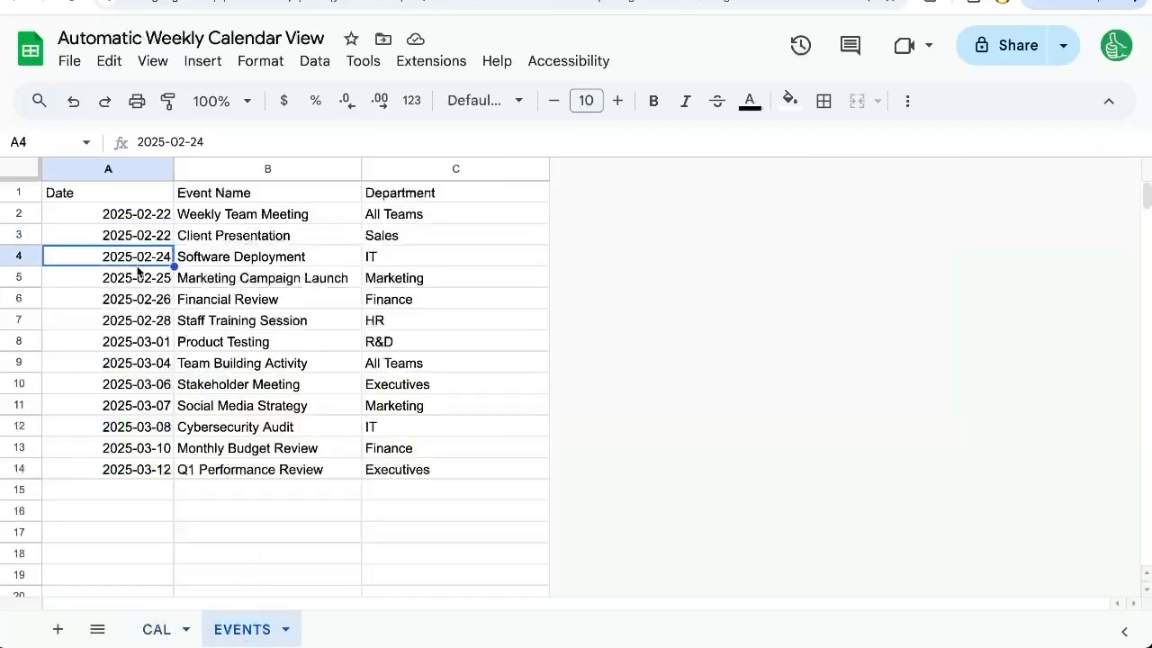
pyautogui.doubleClick(136, 263)
pyautogui.click(172, 434)
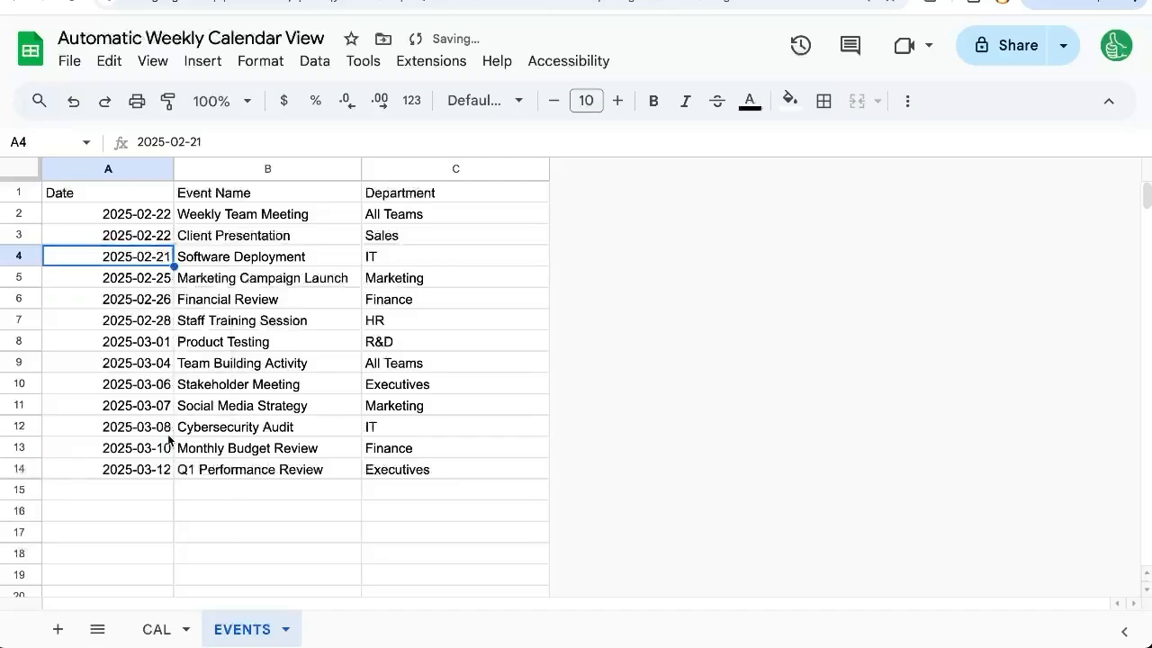
pyautogui.doubleClick(141, 279)
pyautogui.click(172, 455)
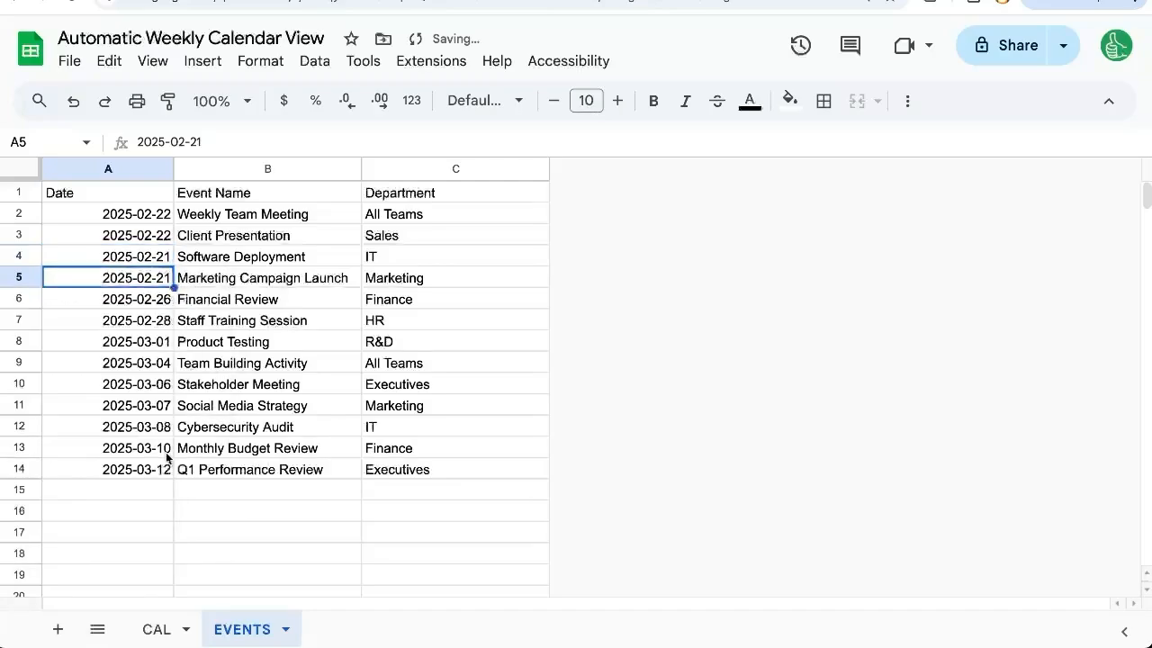
pyautogui.click(156, 628)
pyautogui.click(810, 398)
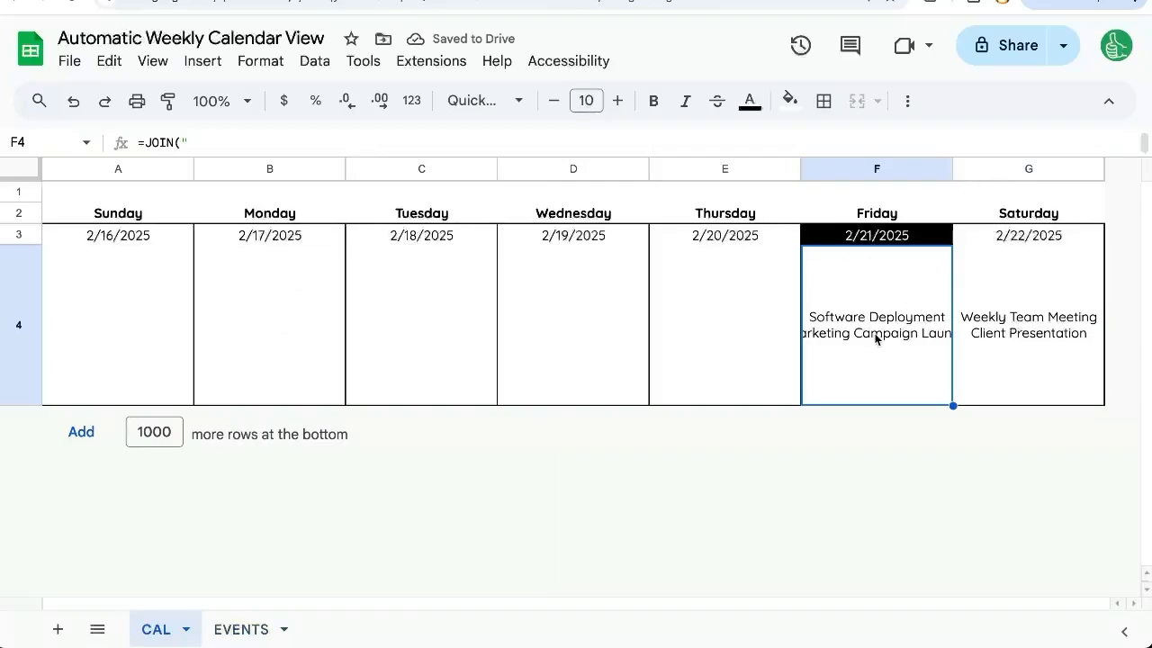
# Widen columns A to G of the CAL sheet equally so that Friday's full event names fit
pyautogui.click(119, 172)
pyautogui.keyDown('shift'); pyautogui.click(1032, 169); pyautogui.keyUp('shift')
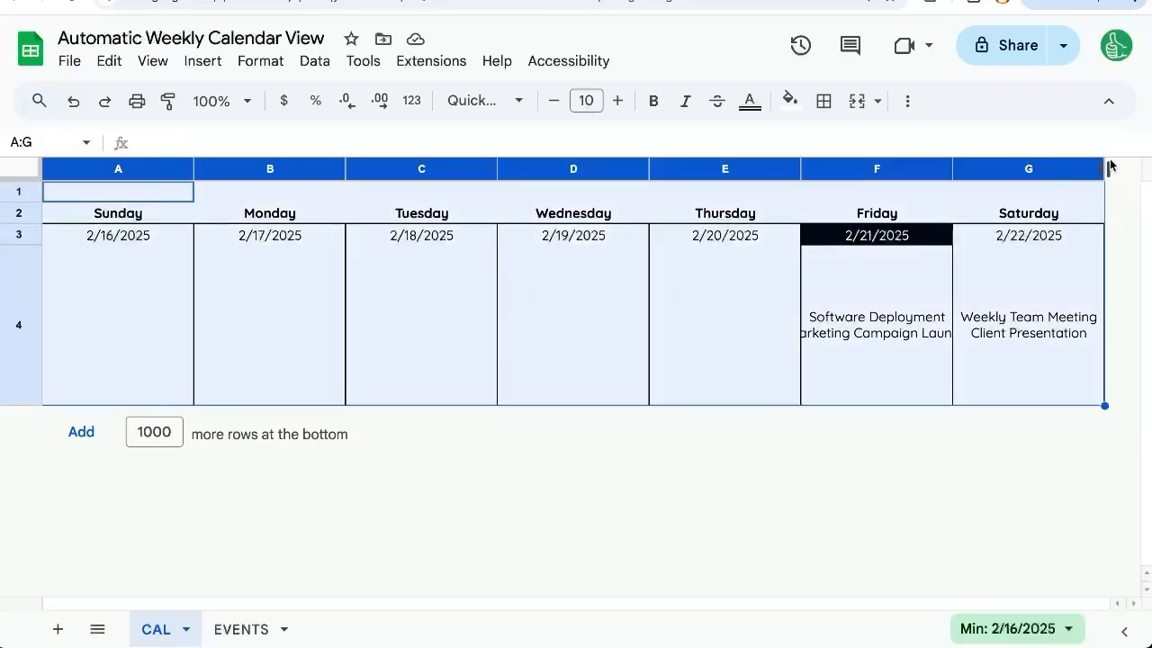
pyautogui.moveTo(1121, 162); pyautogui.dragTo(1124, 163)
pyautogui.moveTo(905, 169); pyautogui.dragTo(950, 169)
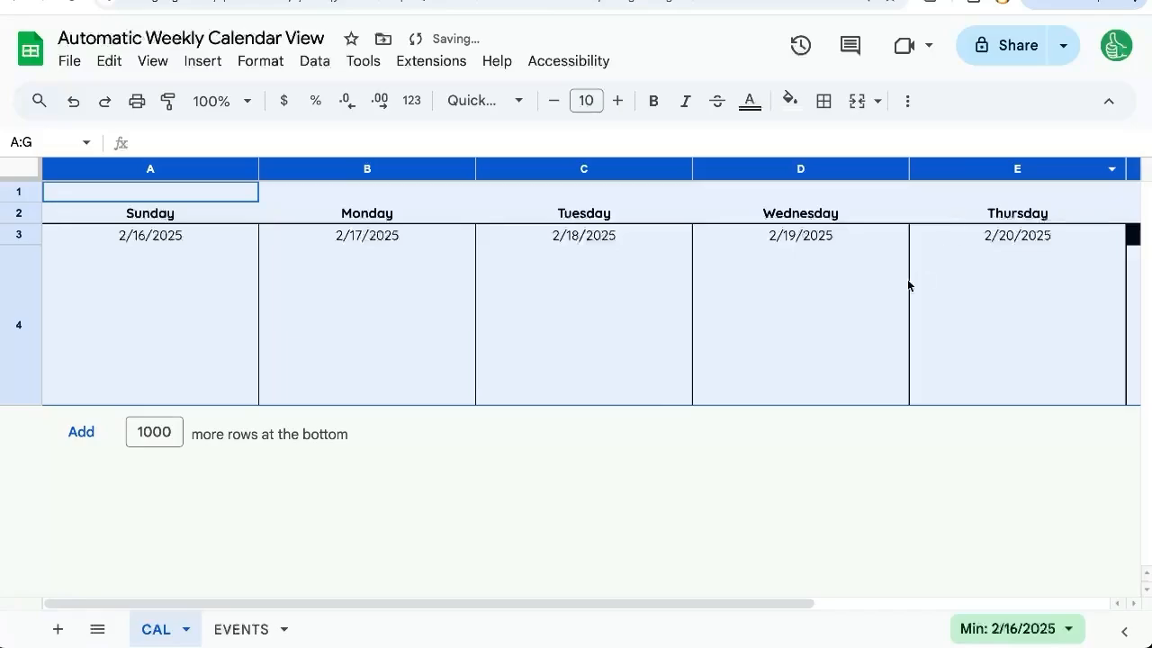
pyautogui.hscroll(3, 865, 308)
pyautogui.click(863, 310)
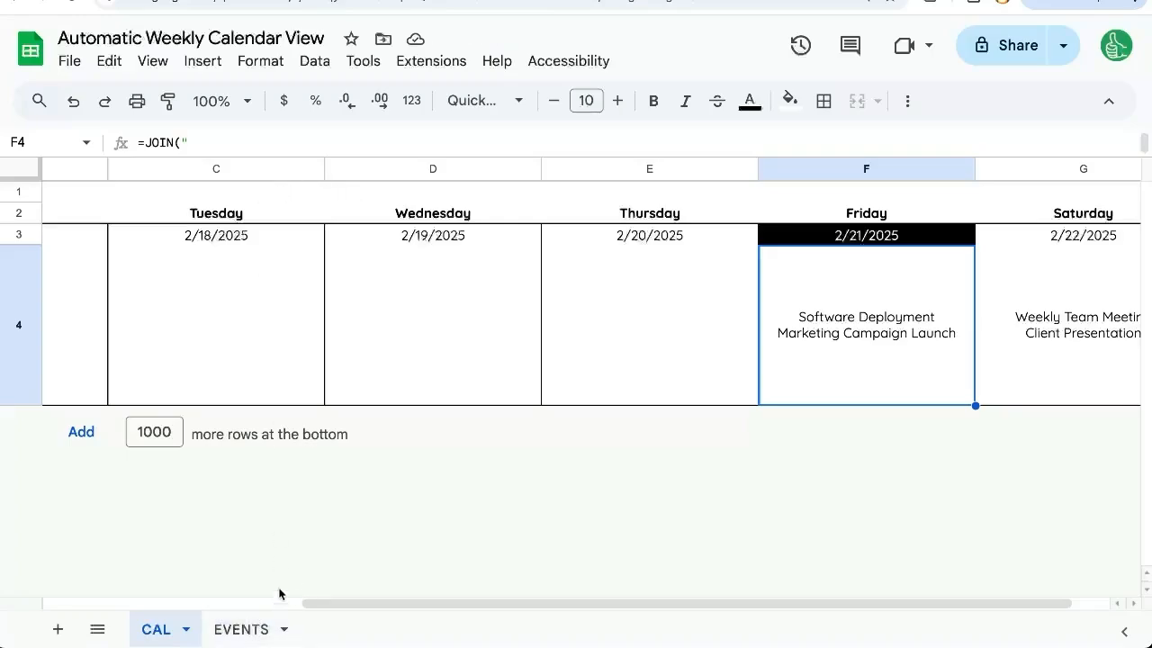
# Compare the event names in the EVENTS sheet with the Friday and Saturday cells in the CAL sheet
pyautogui.click(227, 628)
pyautogui.click(270, 274)
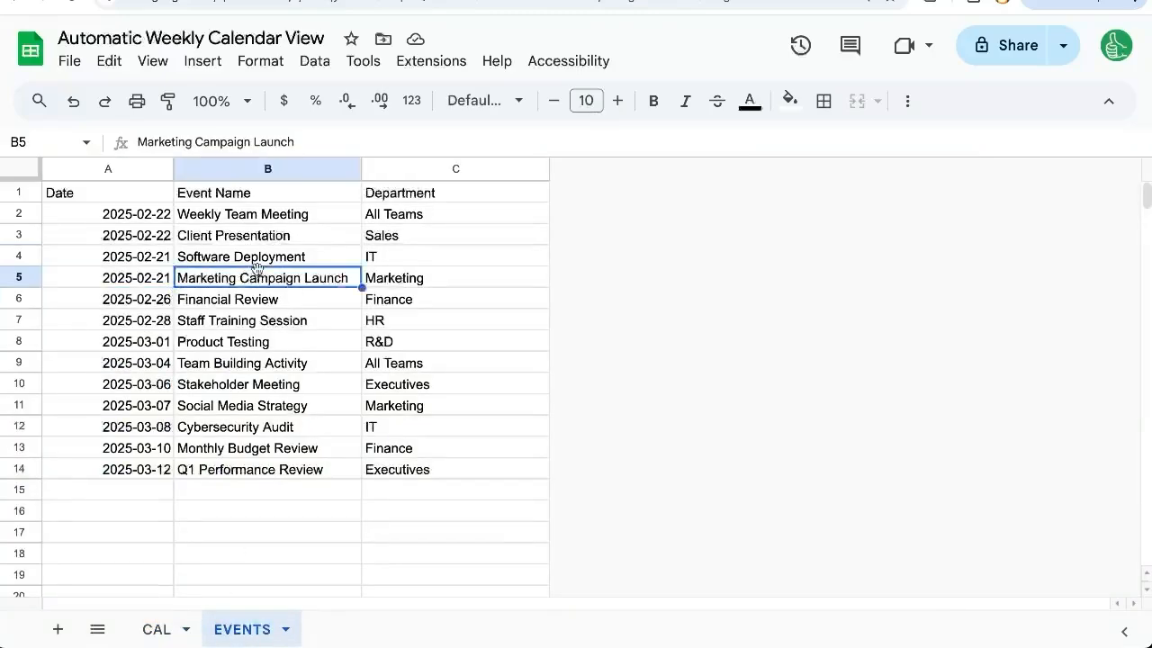
pyautogui.click(267, 213)
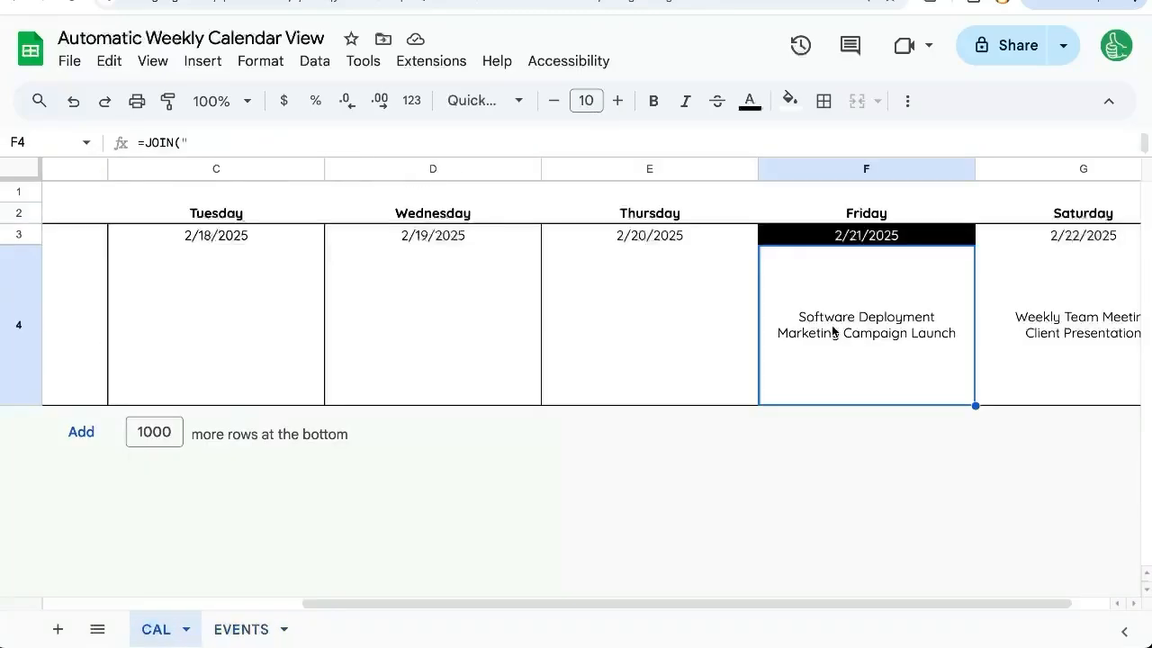
pyautogui.hscroll(-4, 831, 329)
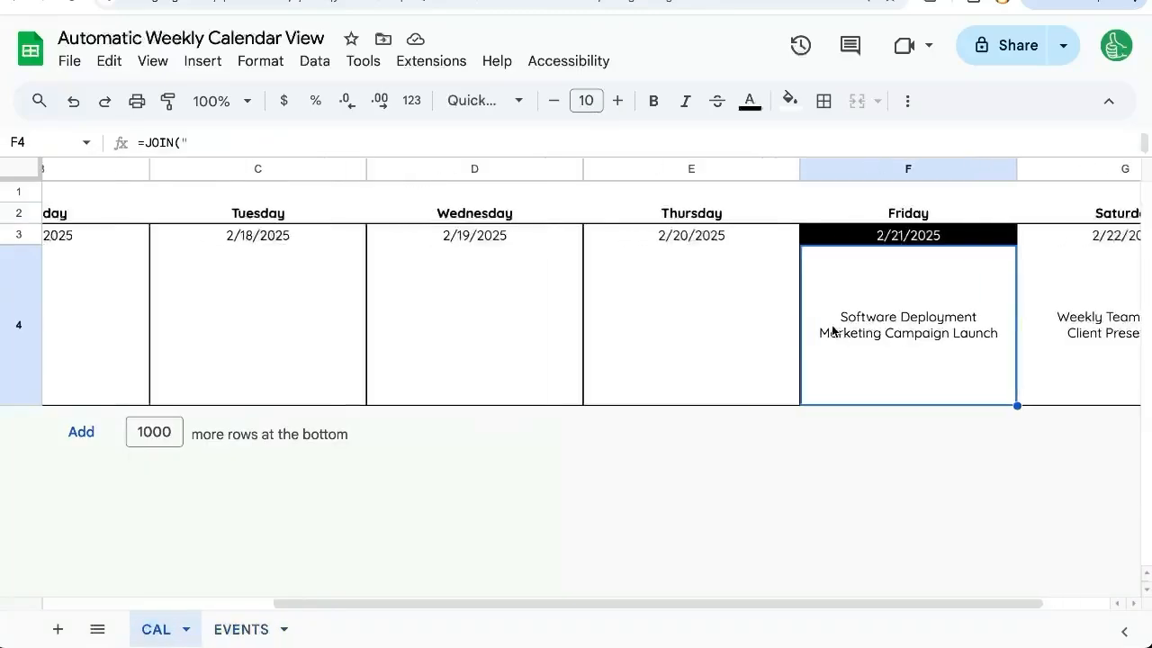
pyautogui.hscroll(5, 830, 329)
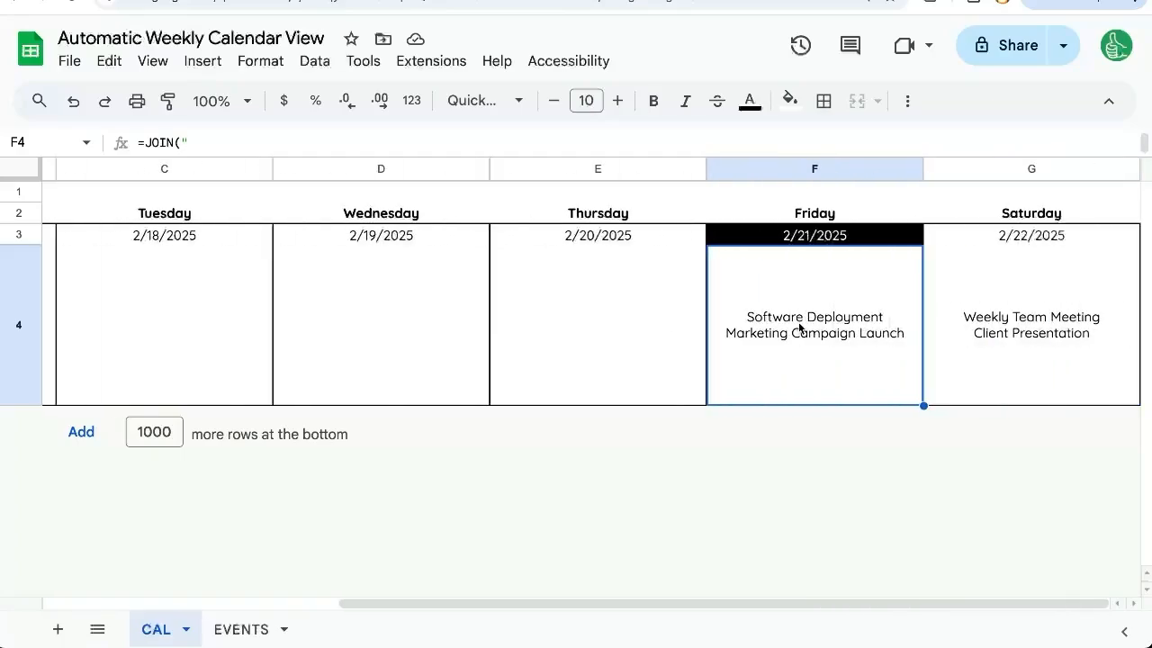
# Examine the TODAY and WEEKDAY formula behind Friday's date in F3 without changing it, and review the whole week
pyautogui.click(863, 237)
pyautogui.doubleClick(859, 236)
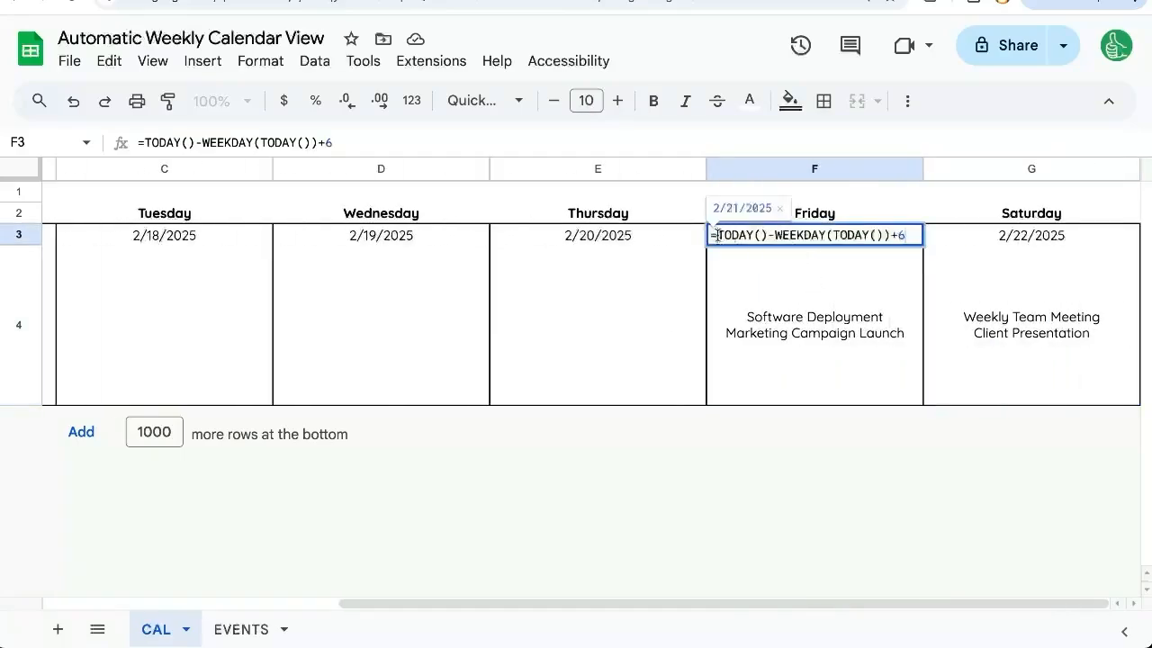
pyautogui.moveTo(717, 236); pyautogui.dragTo(909, 236)
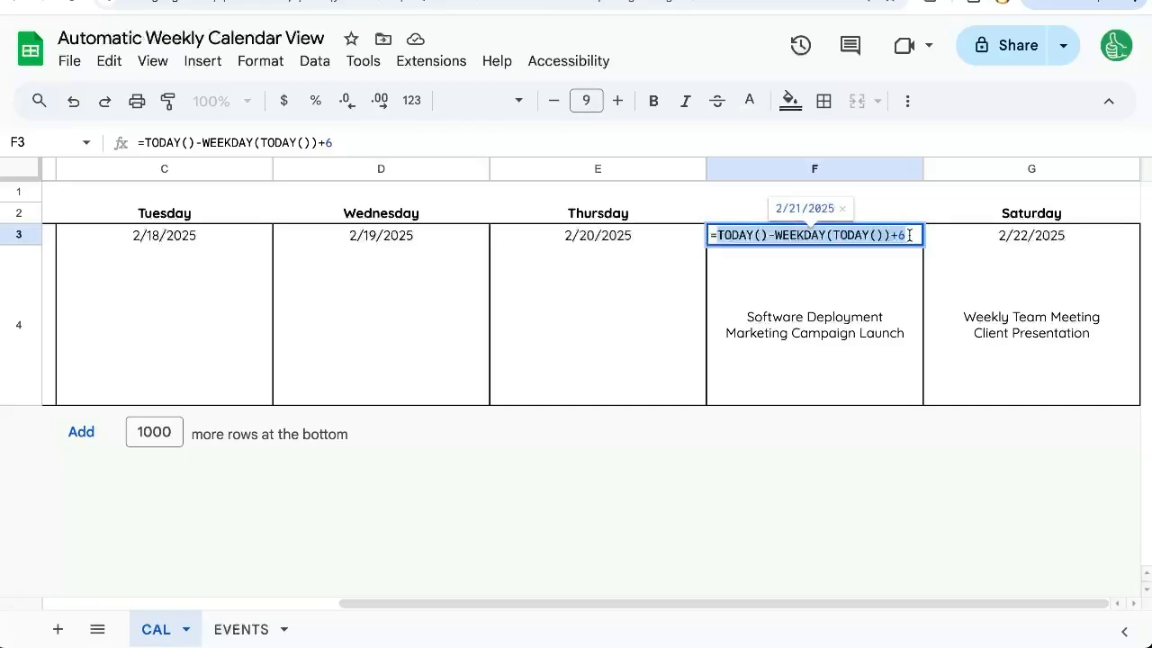
pyautogui.press('Escape')
pyautogui.hscroll(-5, 902, 267)
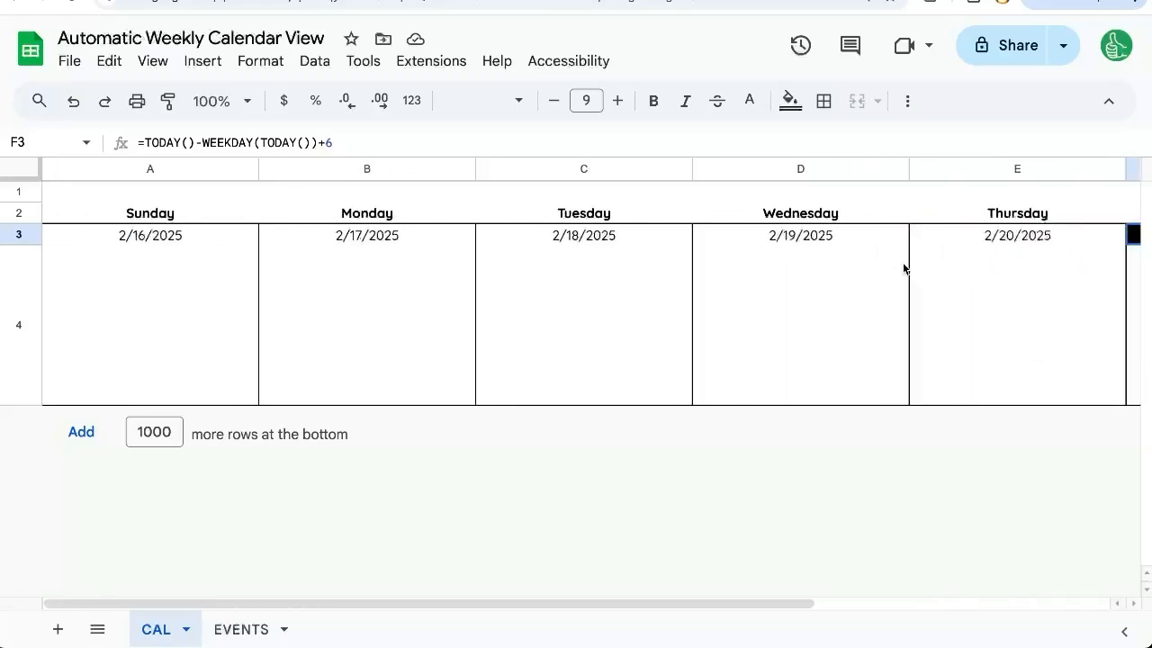
pyautogui.hscroll(5, 450, 232)
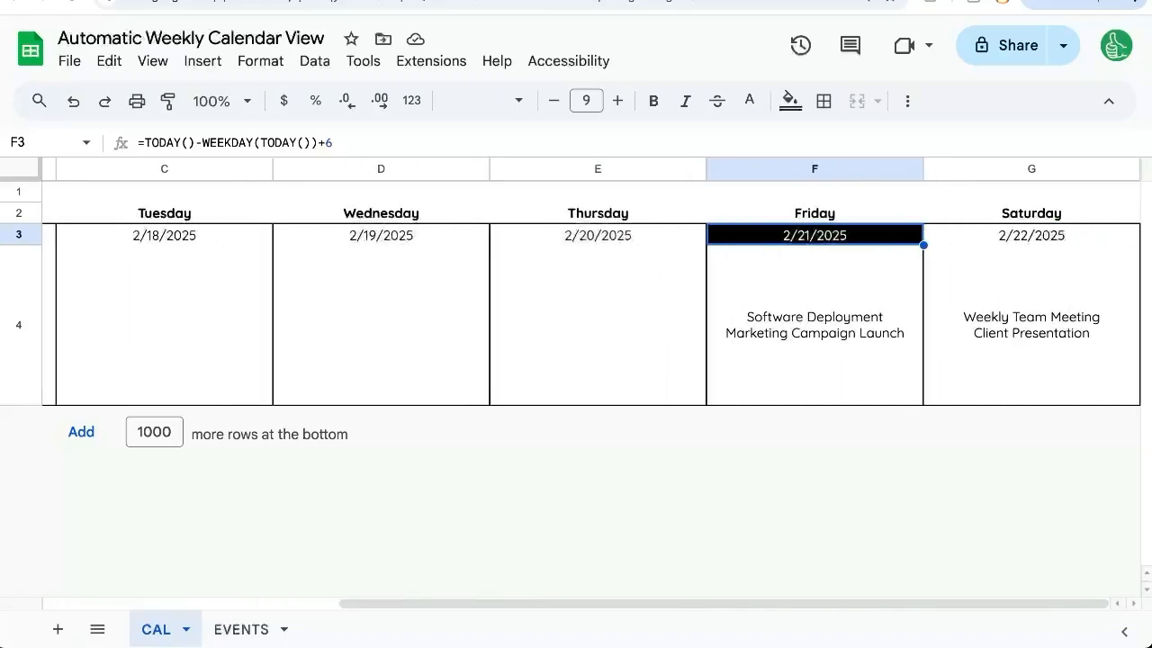